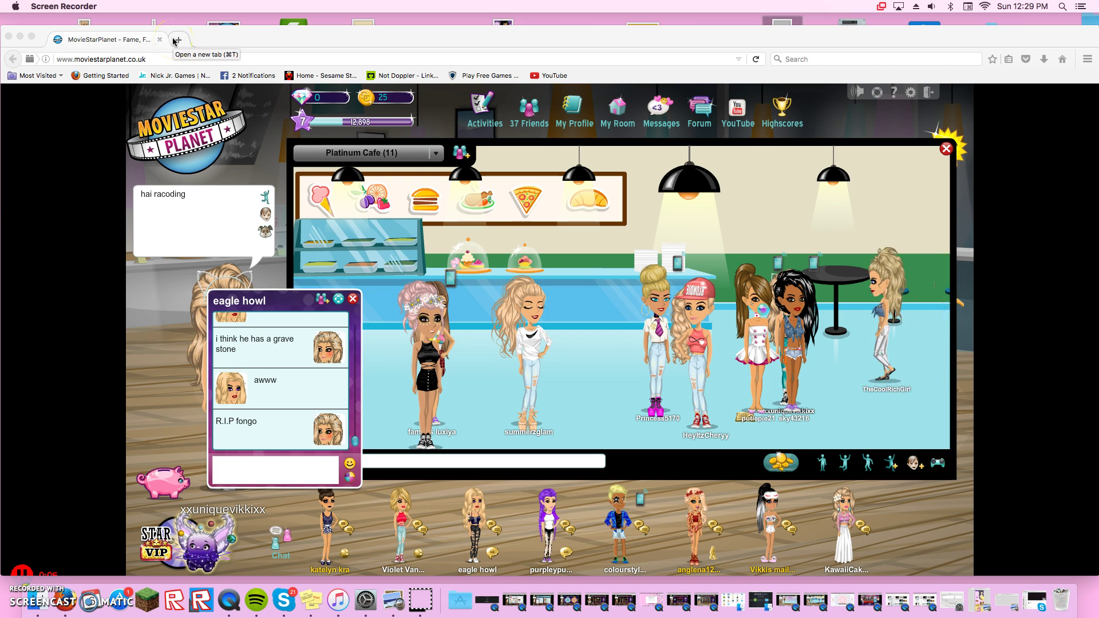
- Close the MovieStarPlanet private chat so the Platinum Cafe room is fully visible
click(353, 300)
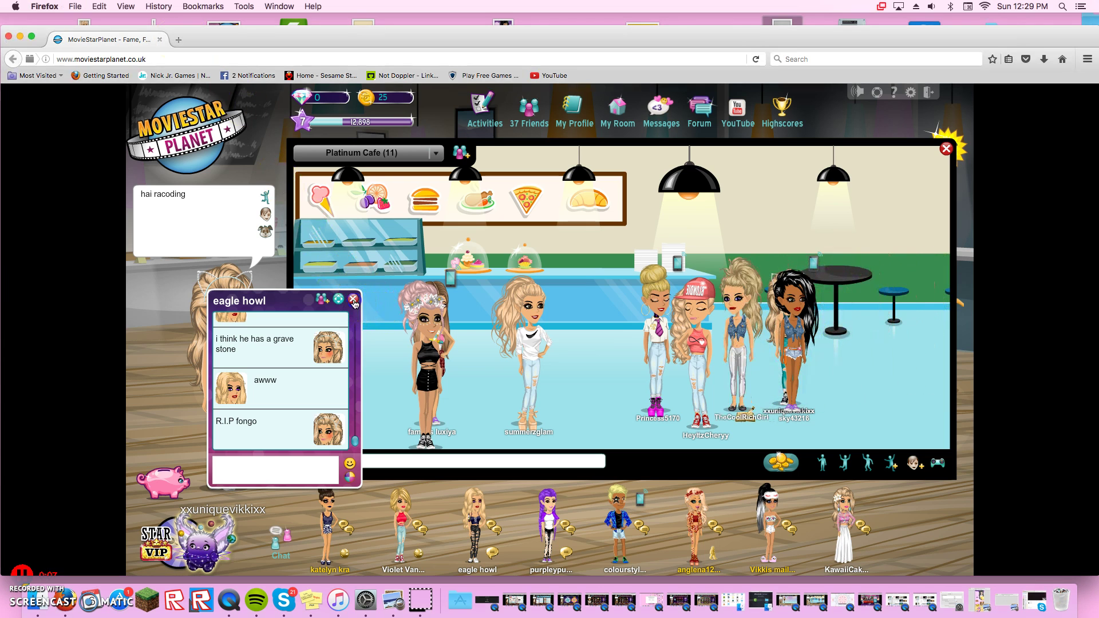
click(353, 300)
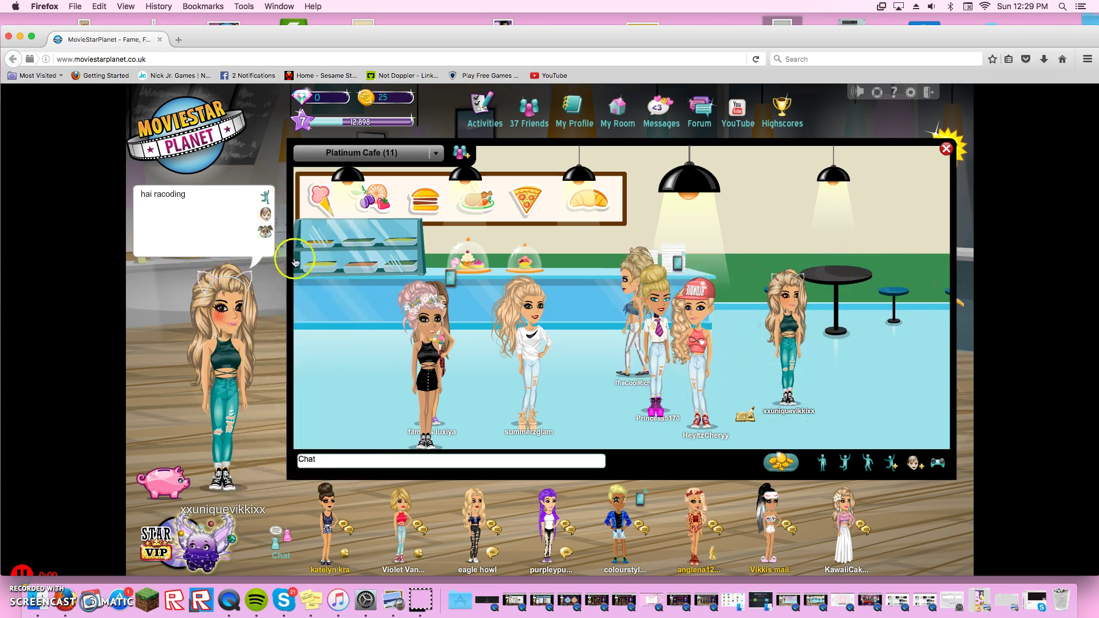
- Search Google for 'cute pics' in a new Firefox tab
click(179, 39)
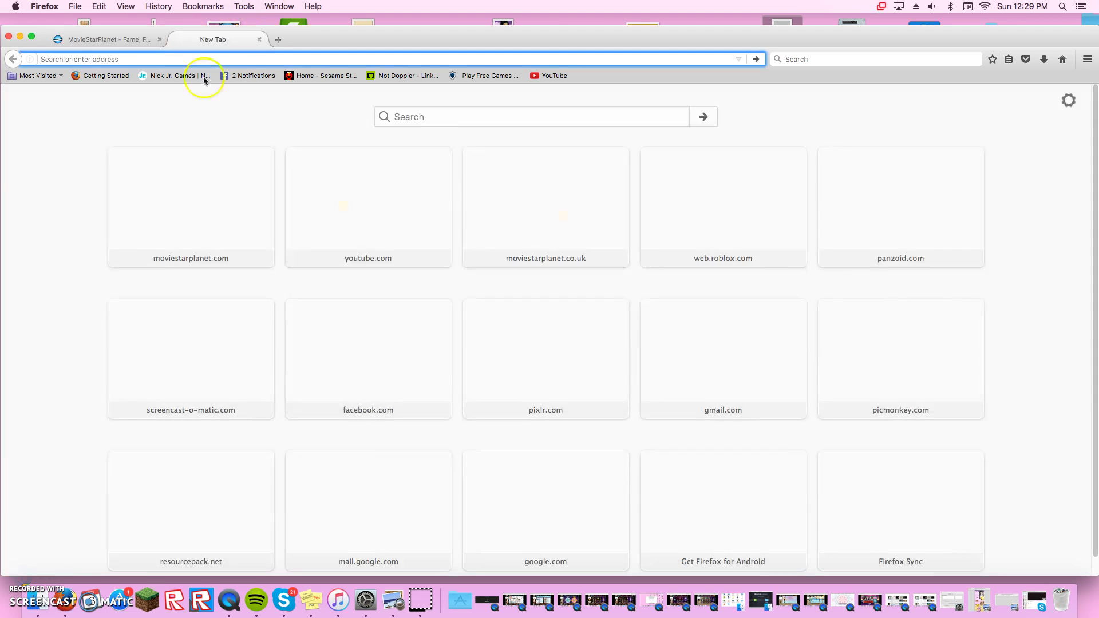
click(400, 118)
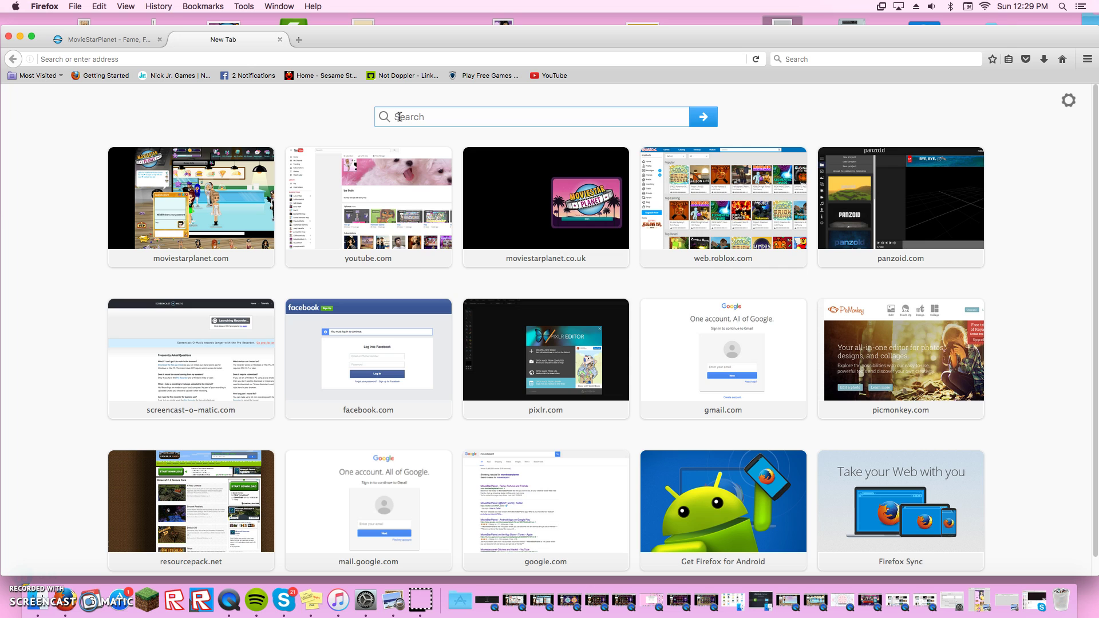
text(cu)
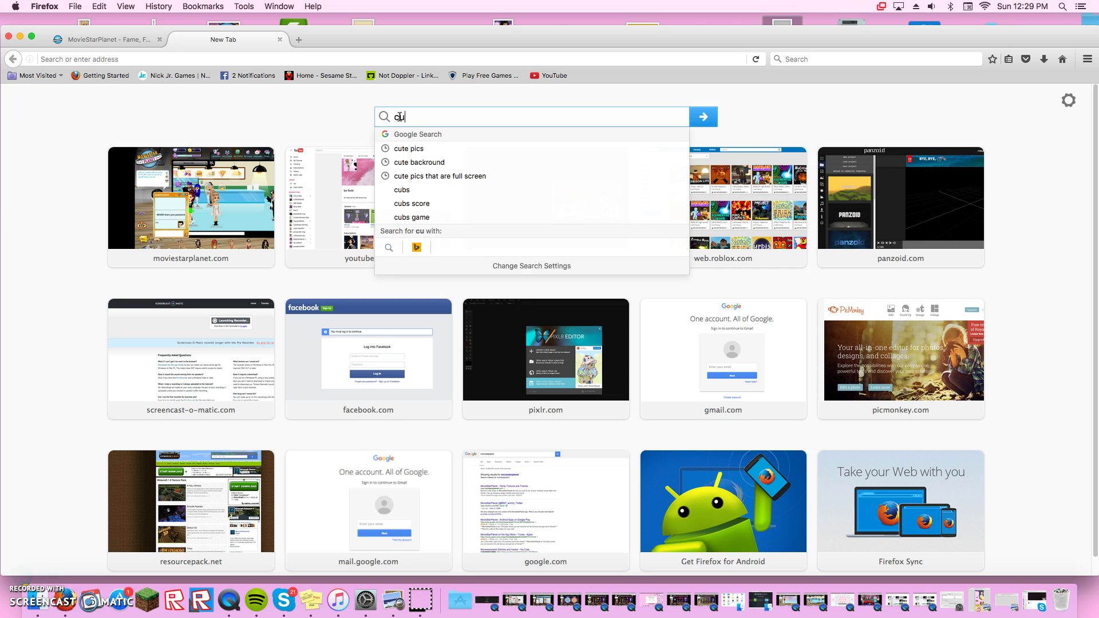
text(te pics)
key(Return)
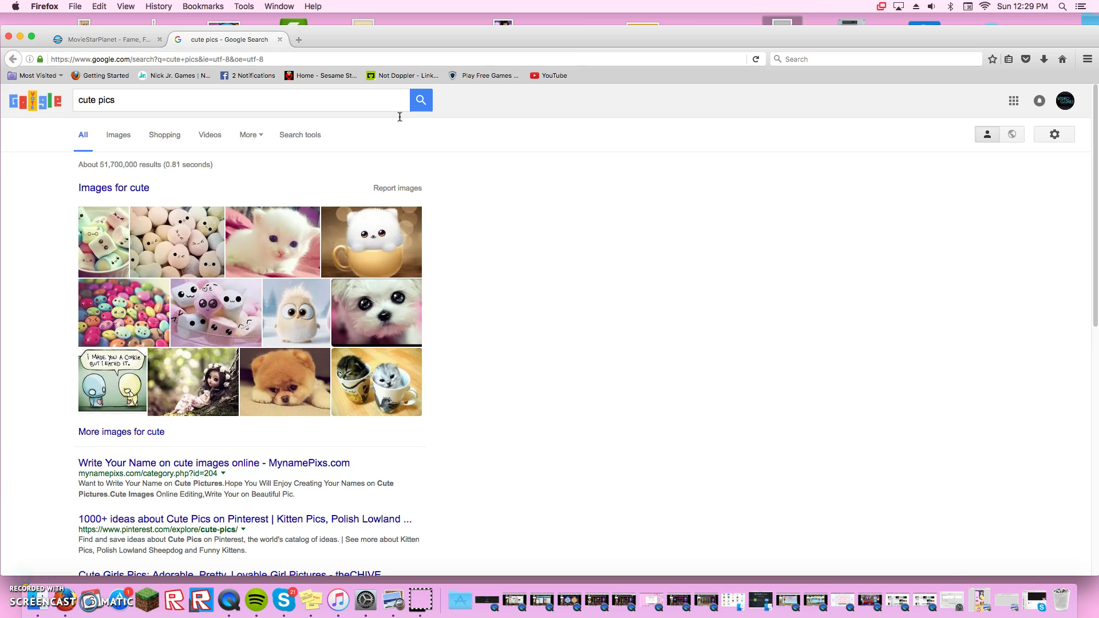
scroll(252, 286, down, 5)
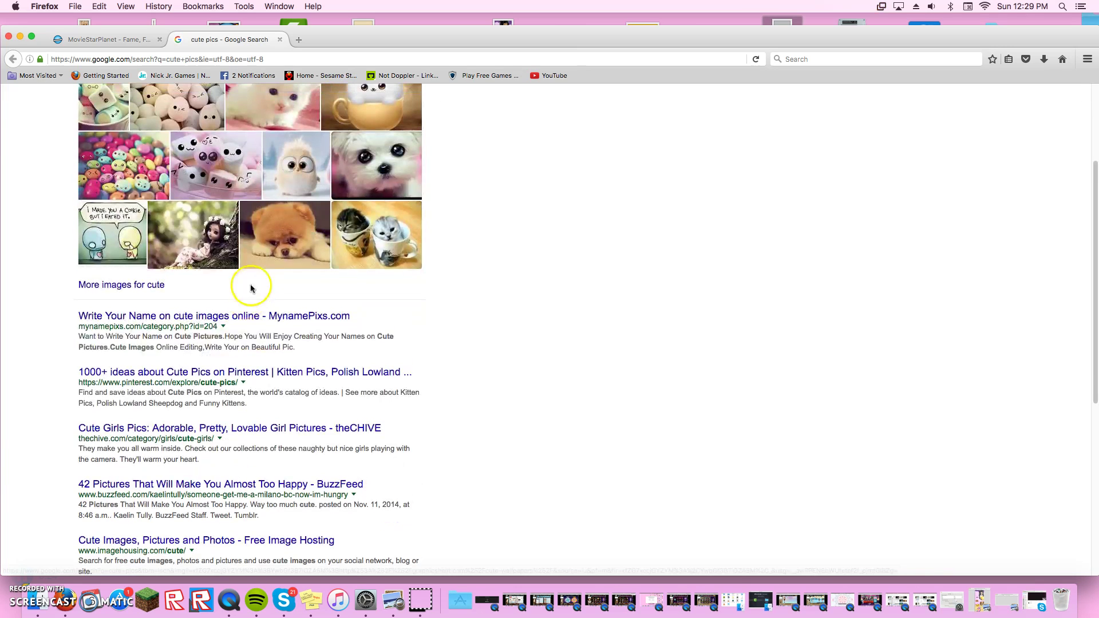
scroll(256, 286, up, 5)
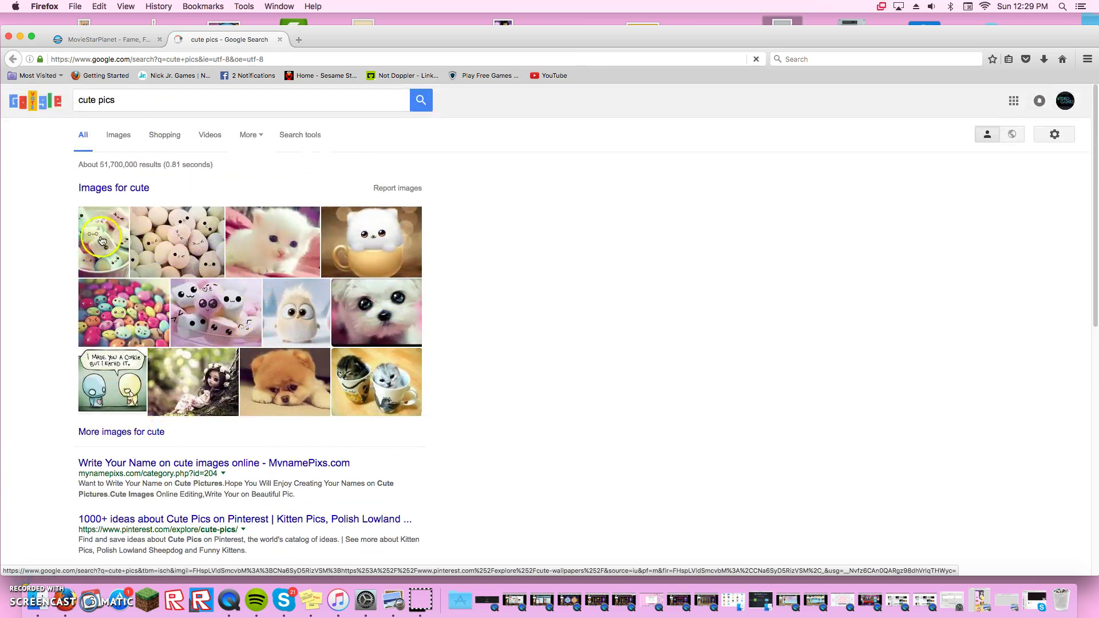
- Preview the first cute image, then the pink kawaii face and the panda wallpaper
click(103, 239)
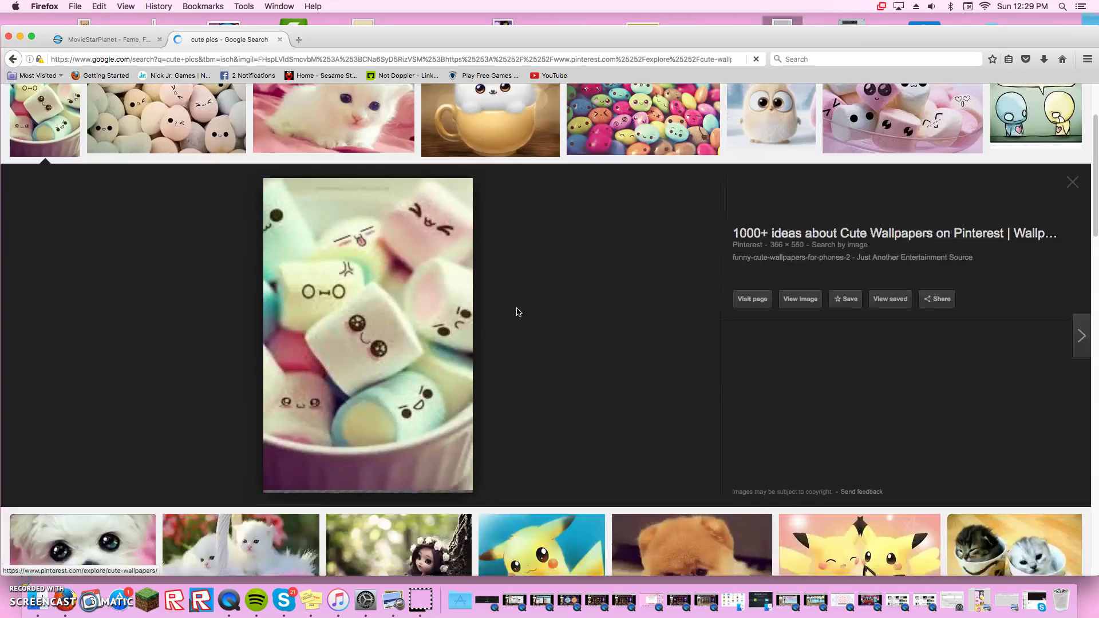
scroll(518, 312, down, 3)
scroll(518, 312, down, 8)
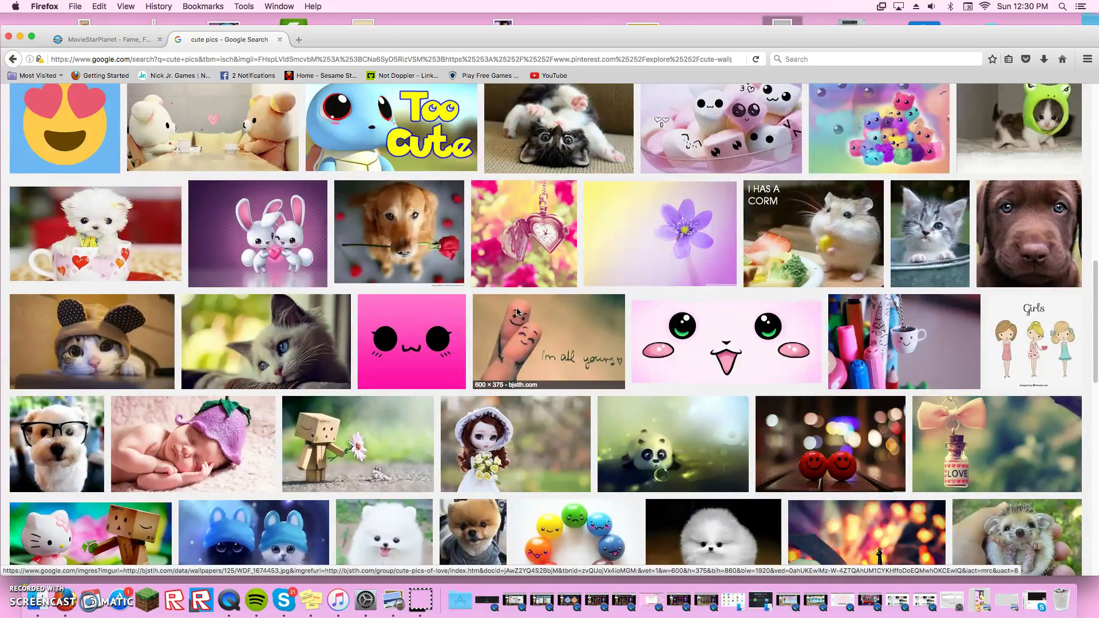
click(567, 309)
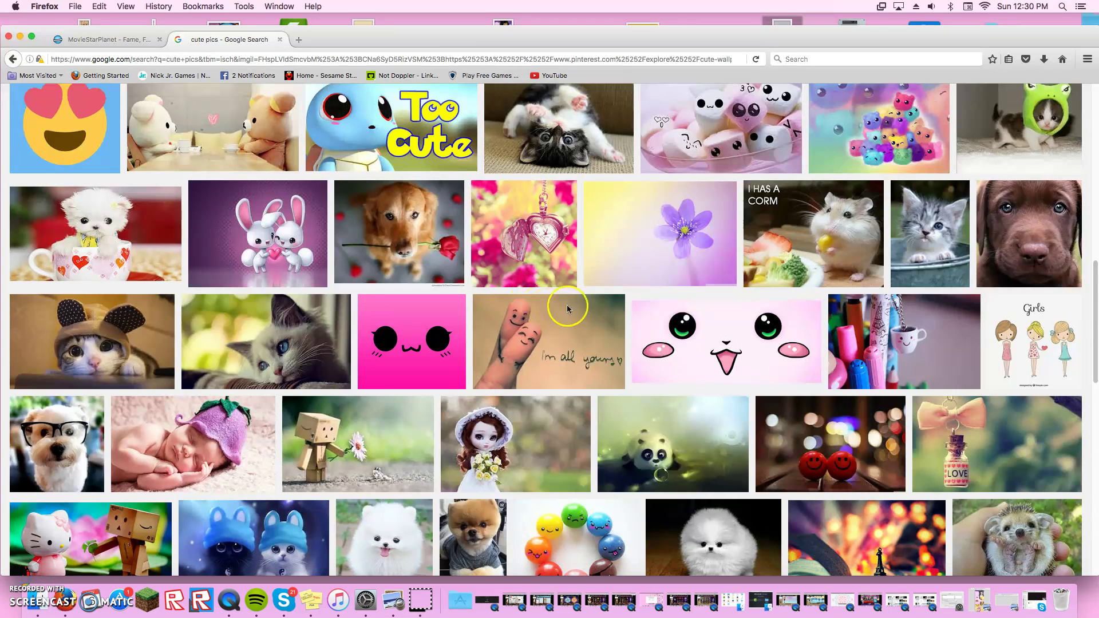
click(717, 346)
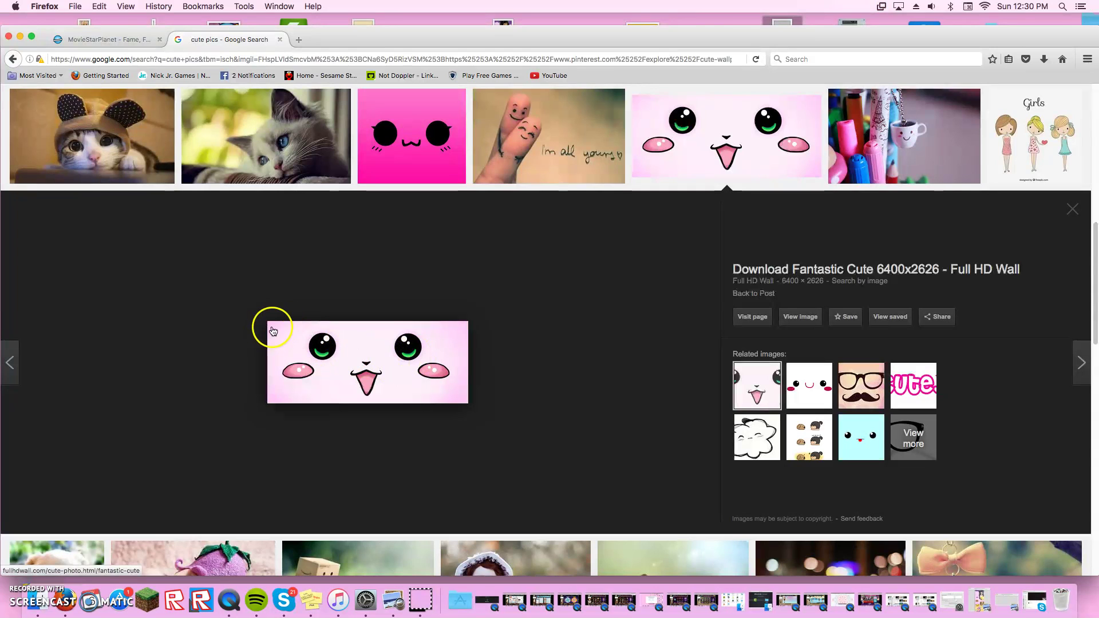
drag(278, 327, 469, 406)
scroll(491, 362, down, 5)
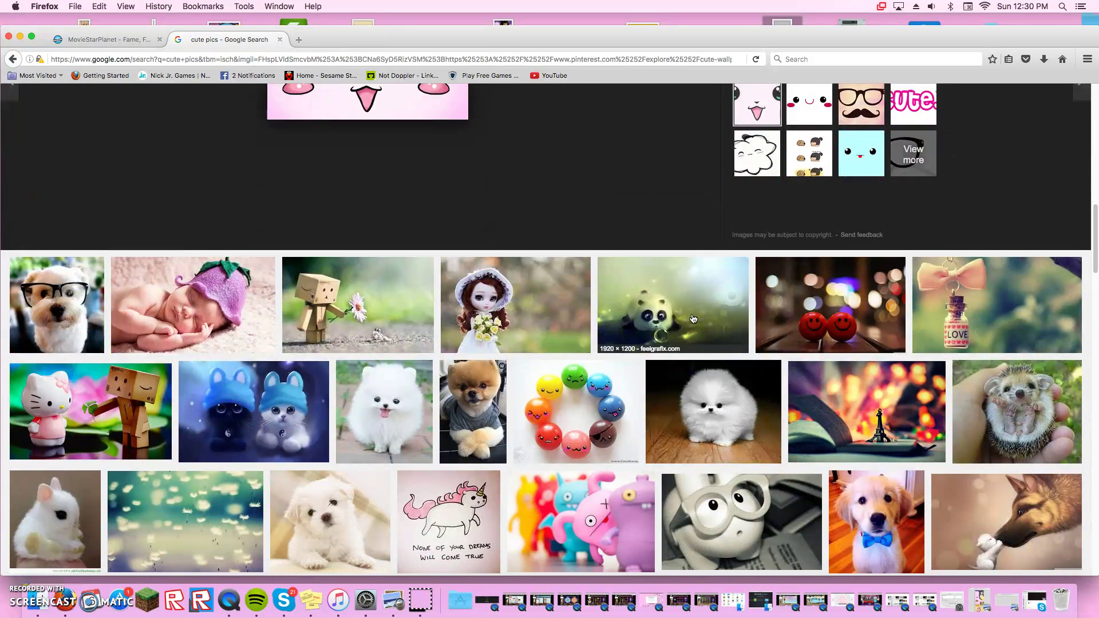
click(689, 315)
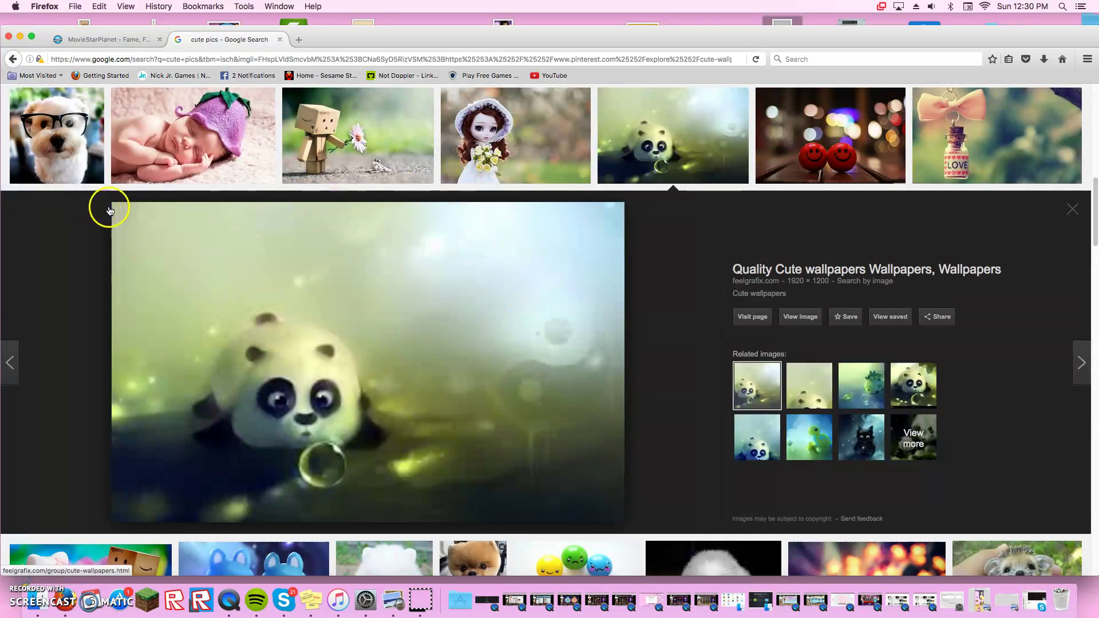
drag(115, 211, 625, 525)
- Create a new blank Movie 1080p (1920×1080) image in Pixlr Editor from a new tab
click(299, 39)
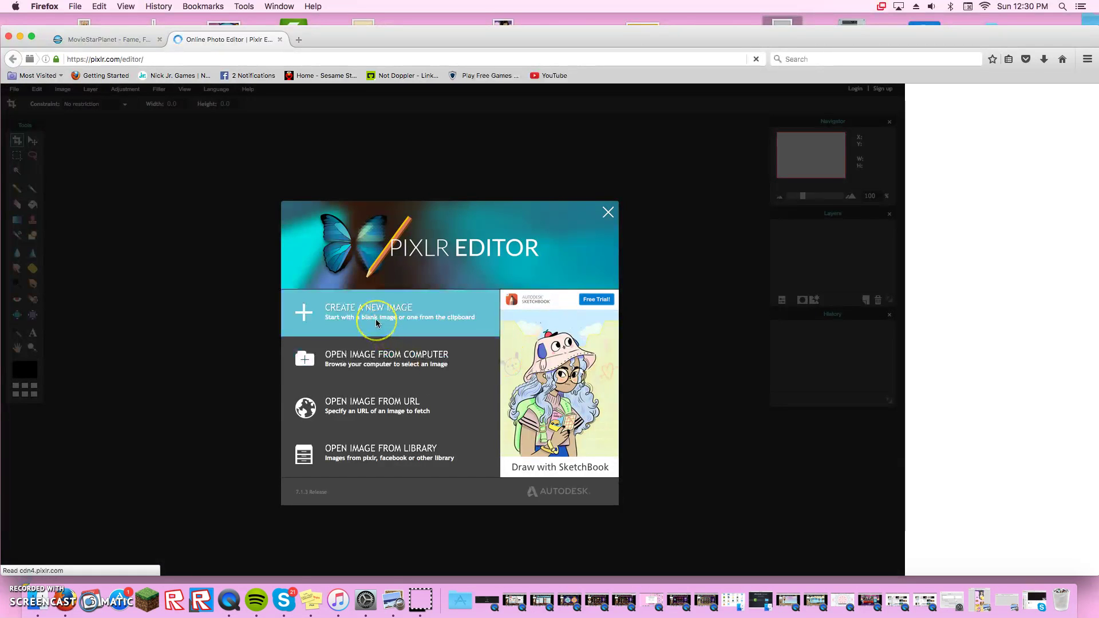
click(375, 318)
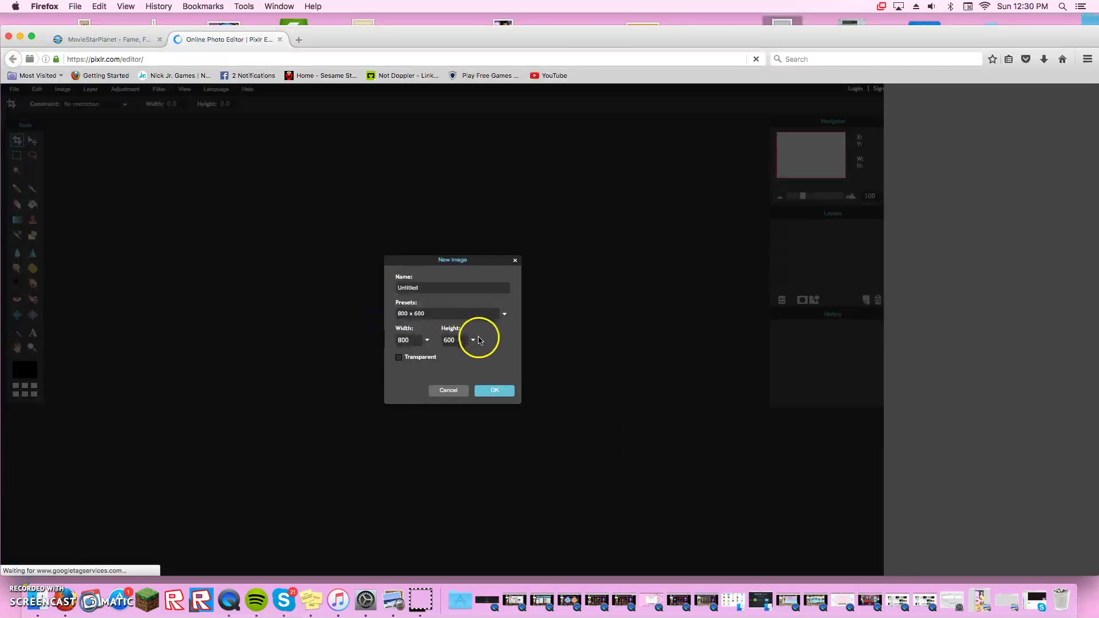
click(505, 314)
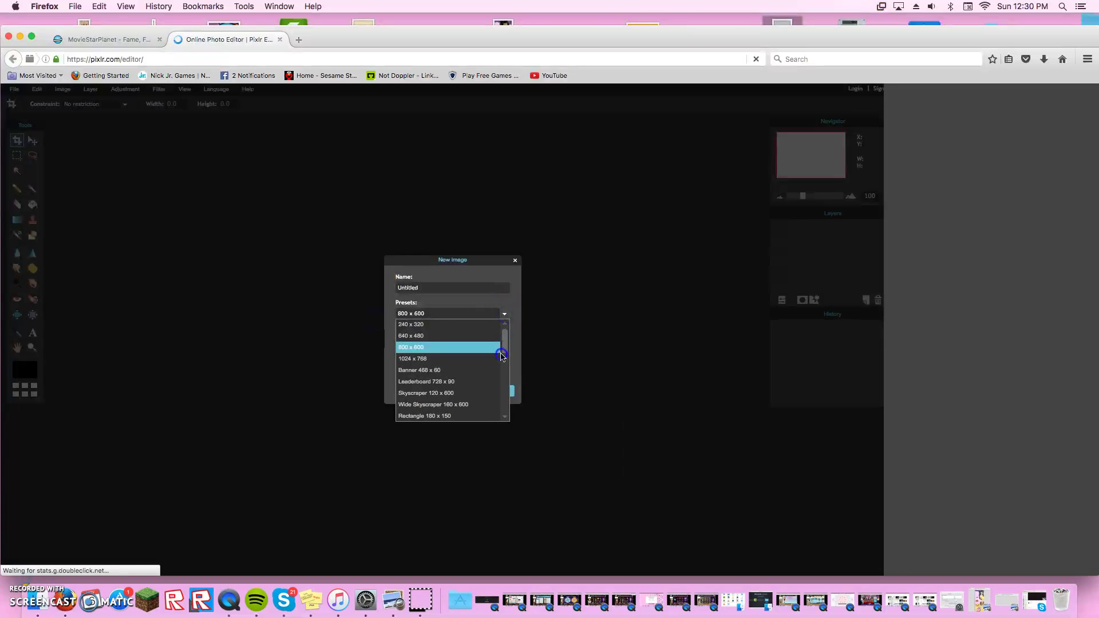
drag(500, 359, 504, 438)
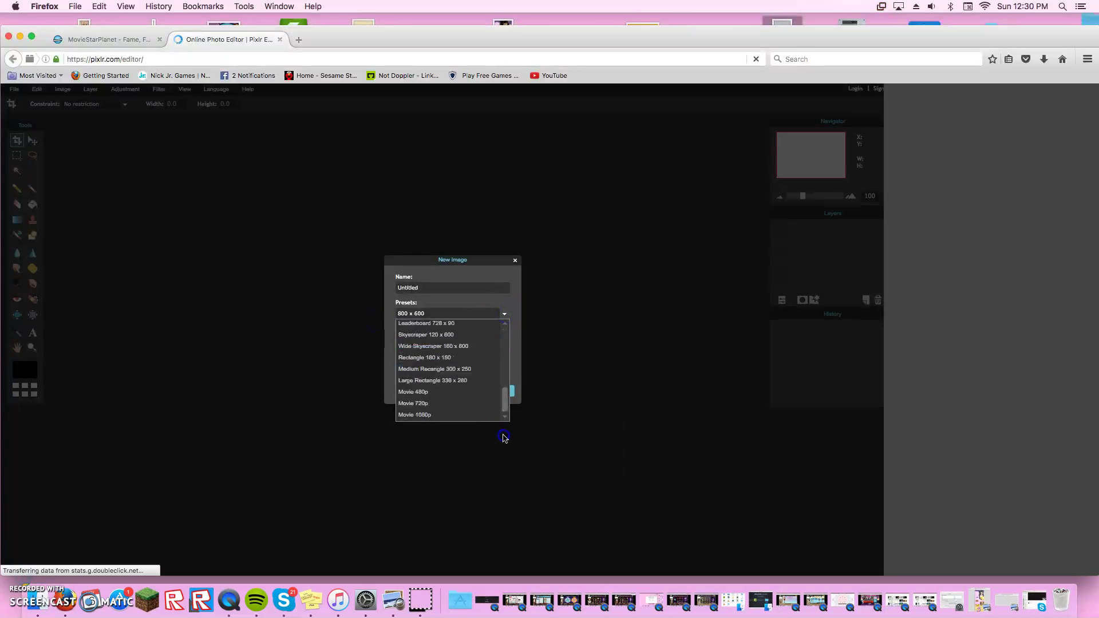
click(441, 415)
click(494, 390)
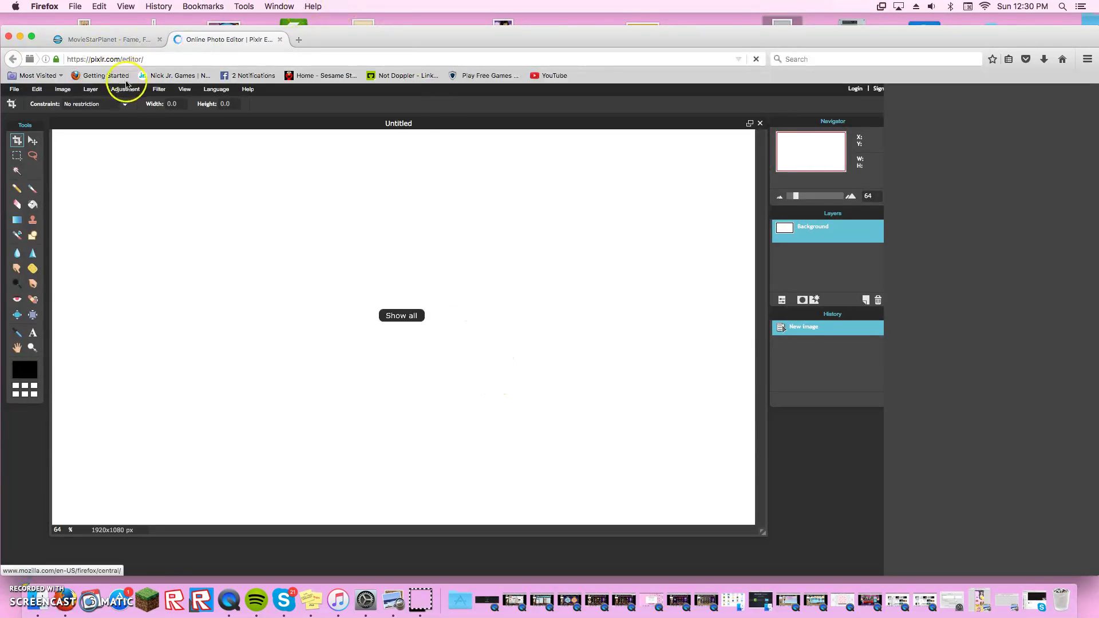
- Cancel opening an image as a layer and switch to the Paint Bucket tool
click(90, 90)
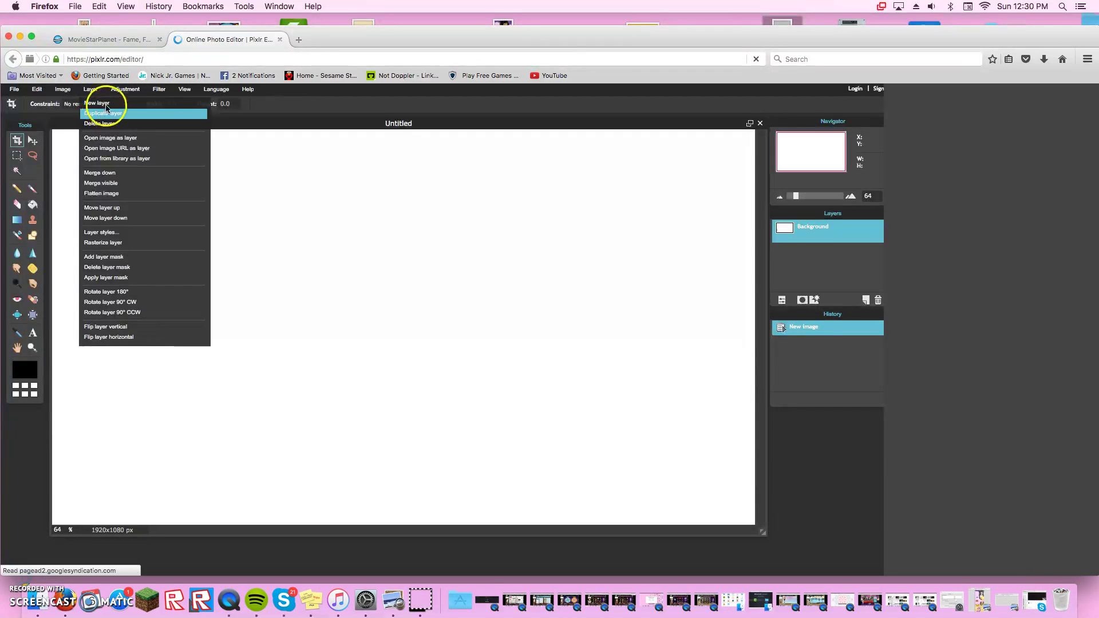
click(107, 105)
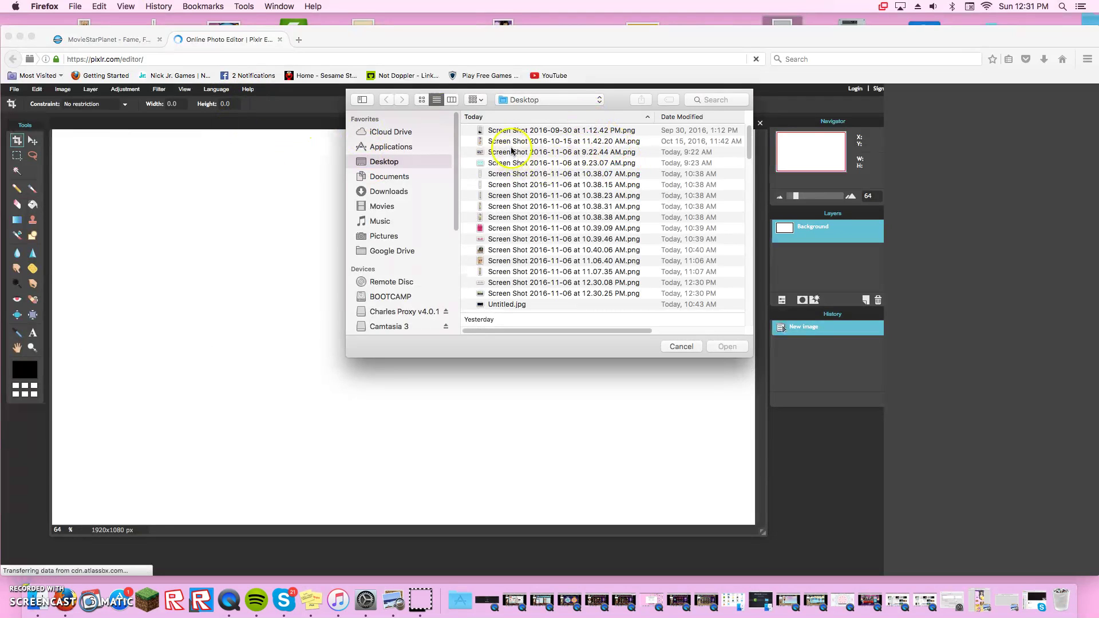
scroll(537, 258, down, 1)
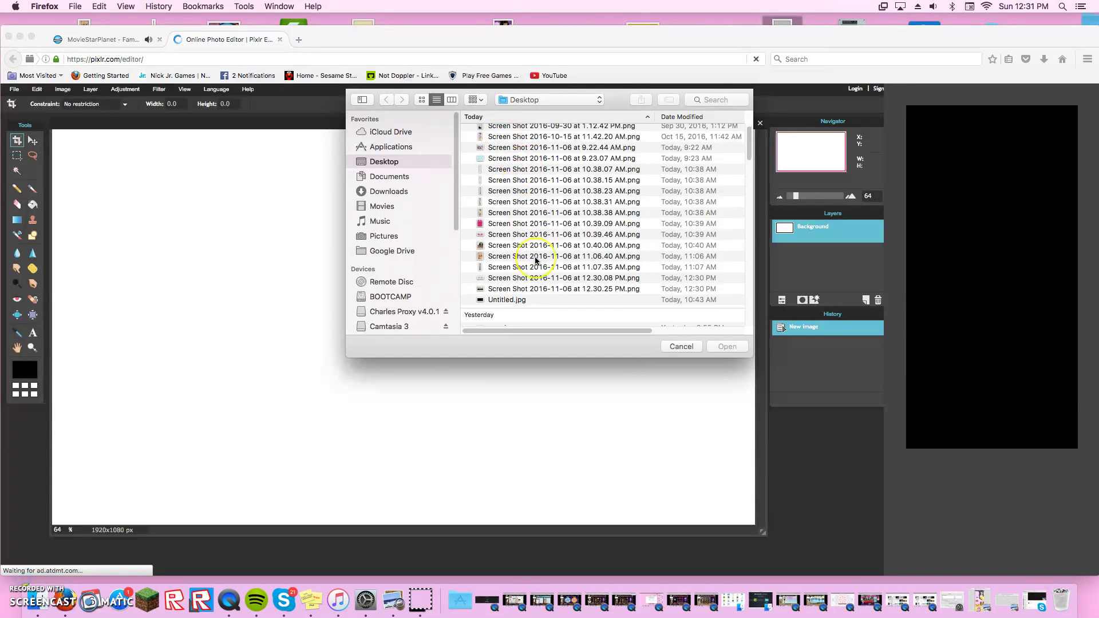
click(673, 347)
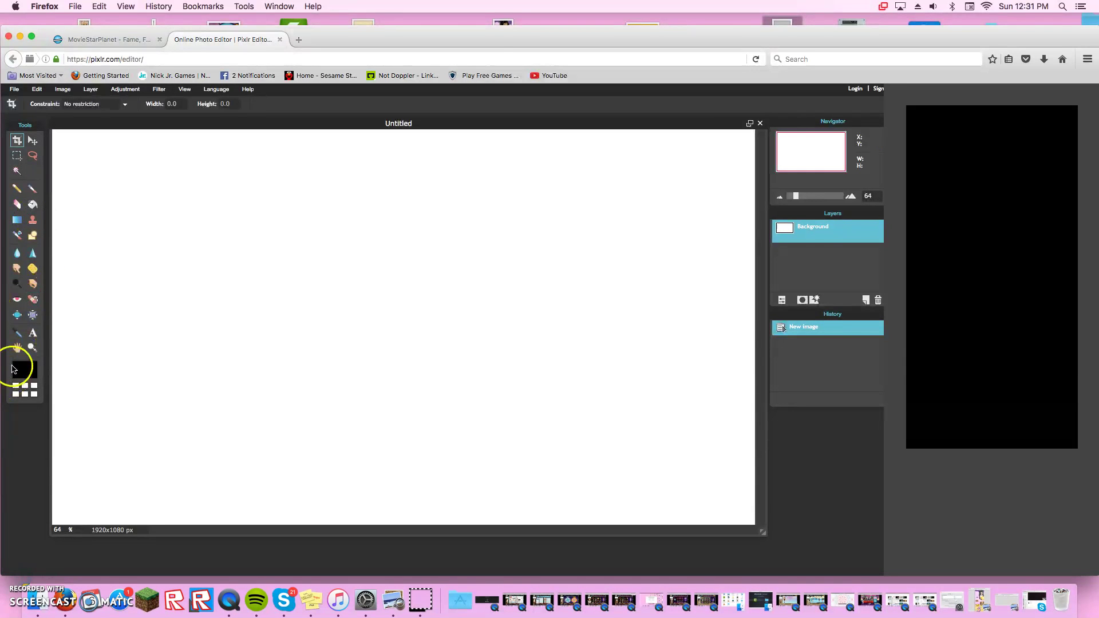
click(30, 204)
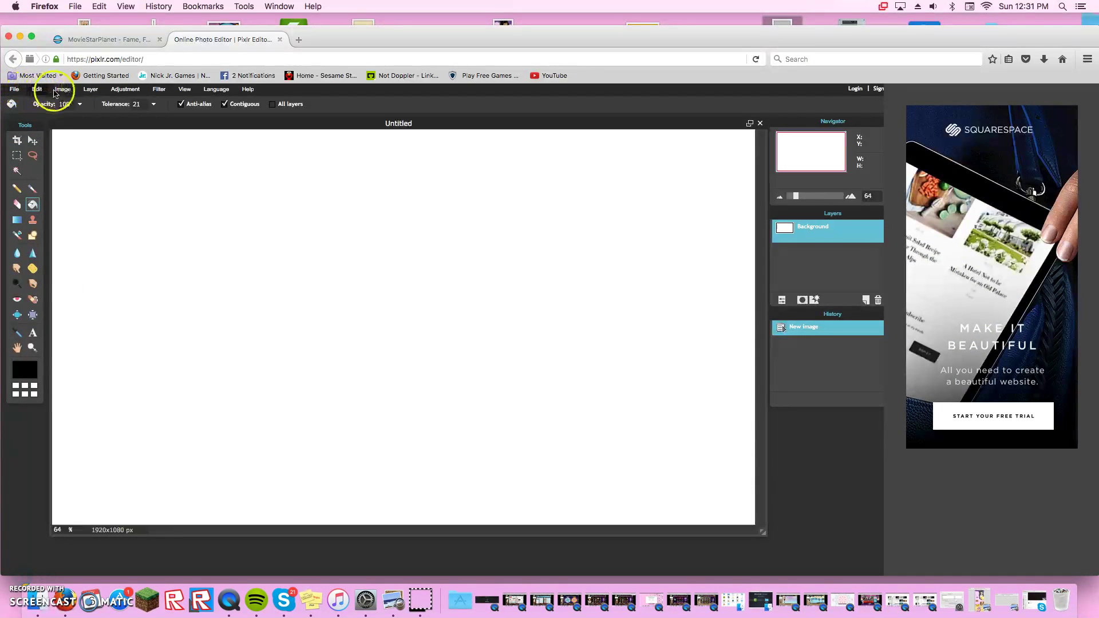
- Browse the New Image size presets, then dismiss the dialog without creating an image
click(15, 90)
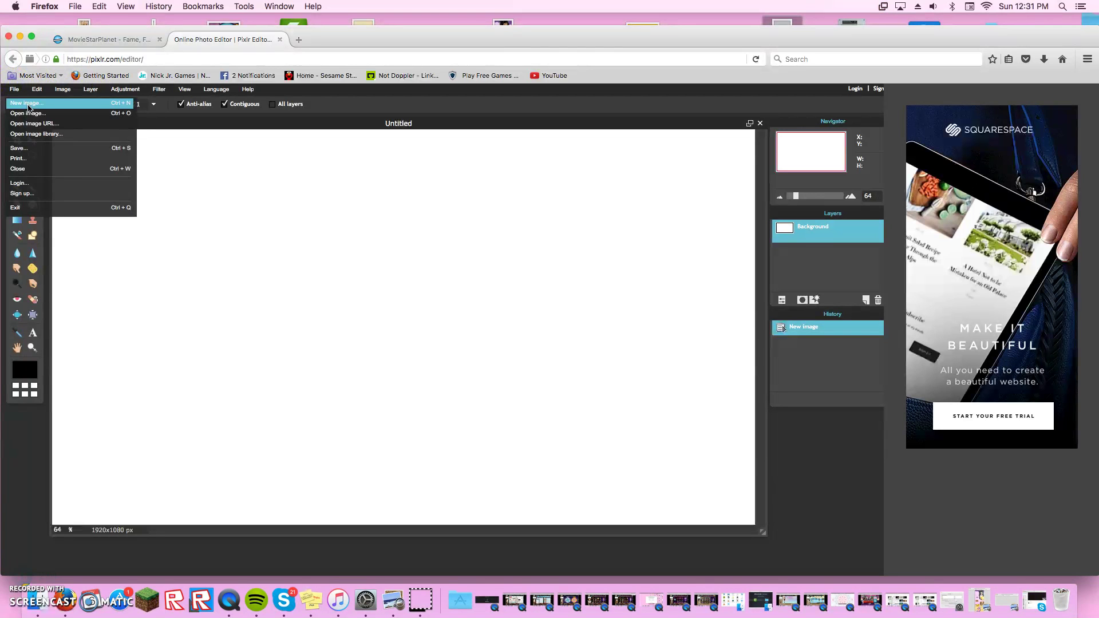
click(28, 105)
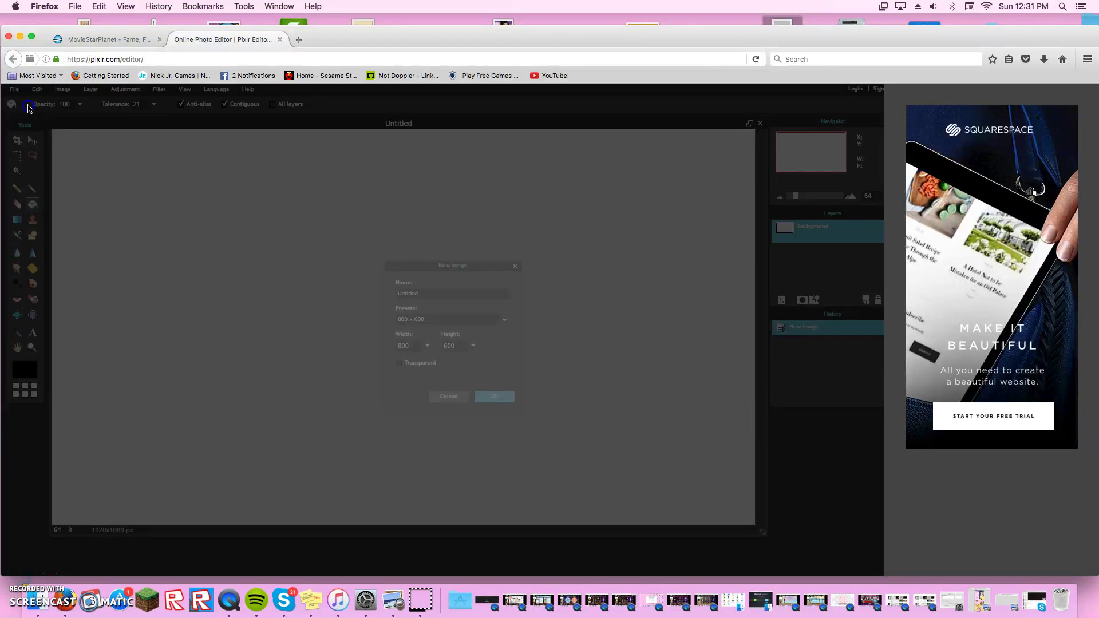
click(505, 319)
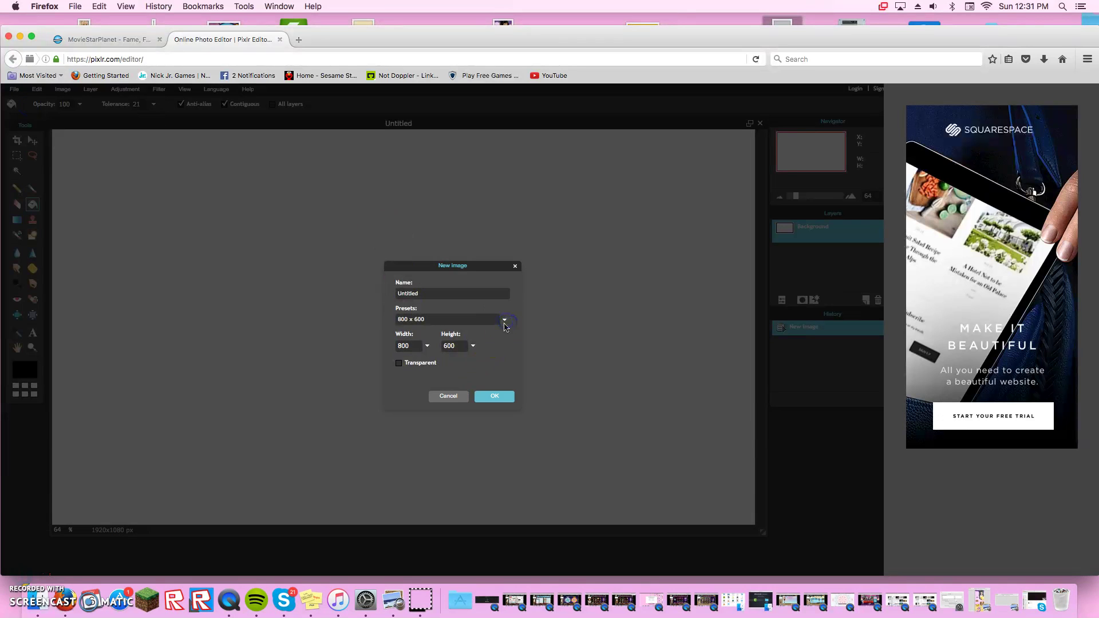
click(506, 345)
click(506, 322)
click(504, 337)
click(504, 320)
drag(505, 336, 512, 515)
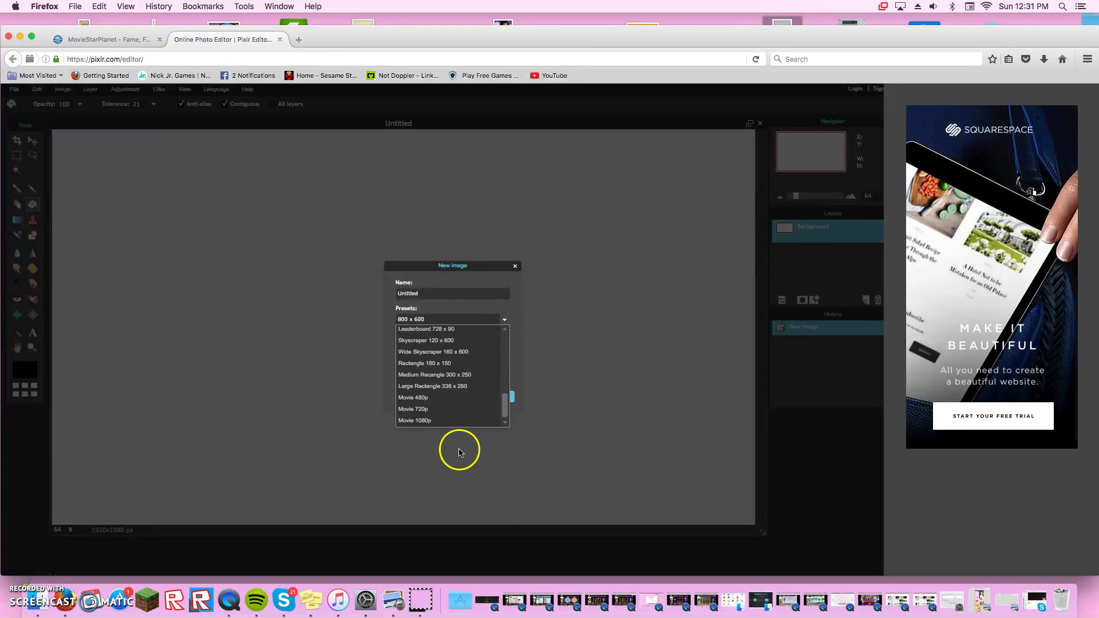
click(570, 280)
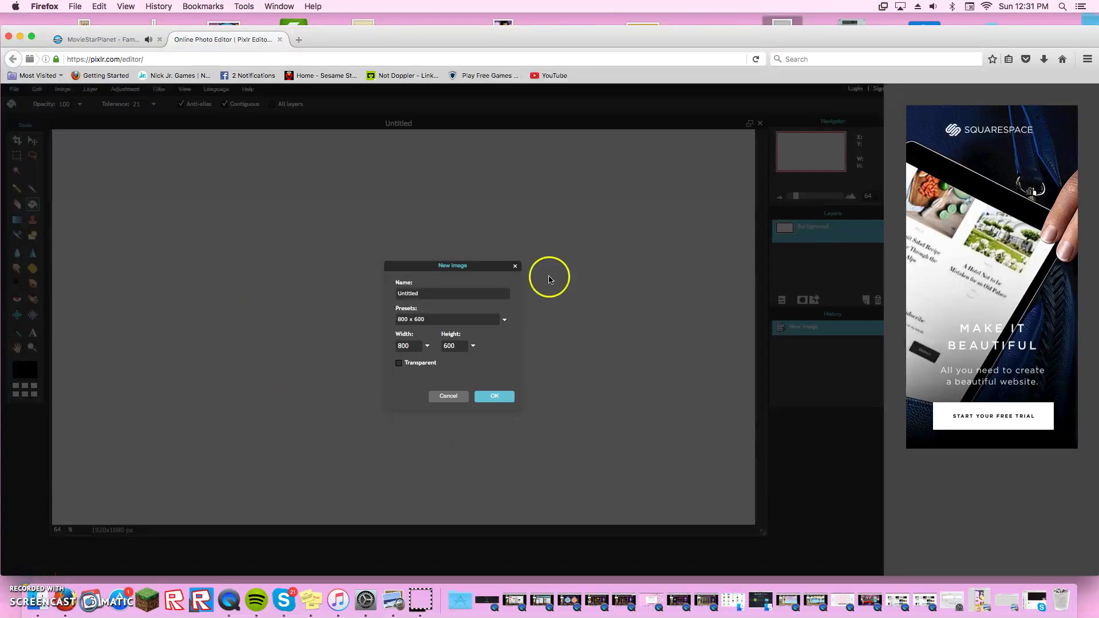
click(515, 267)
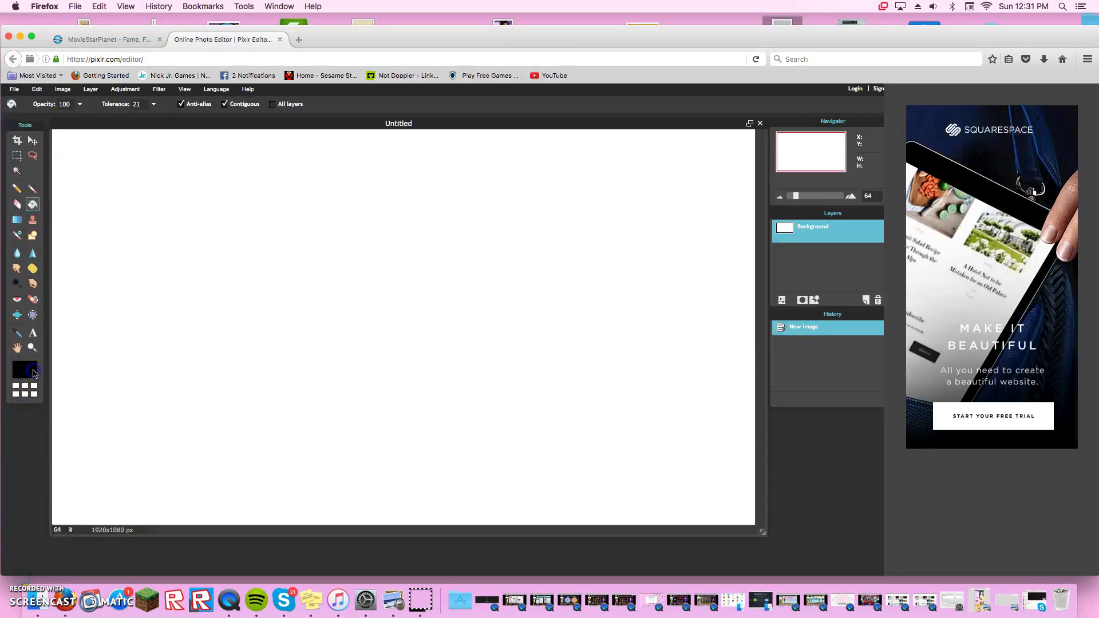
- Pick light pink (ff94e1) as the colour and fill the white canvas with it
click(24, 369)
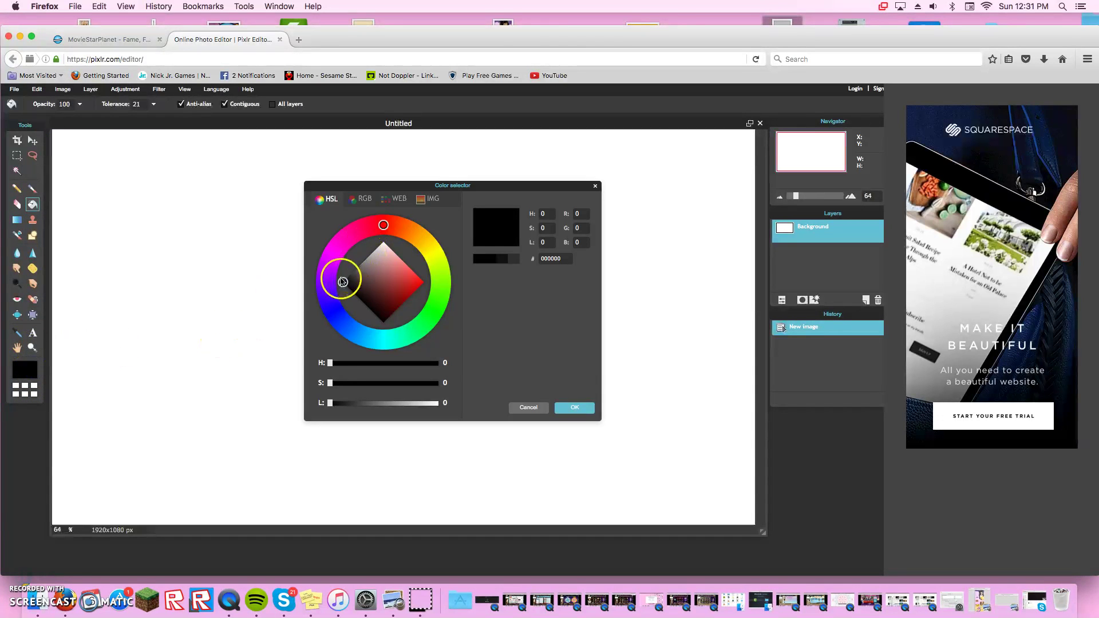
drag(342, 282, 430, 288)
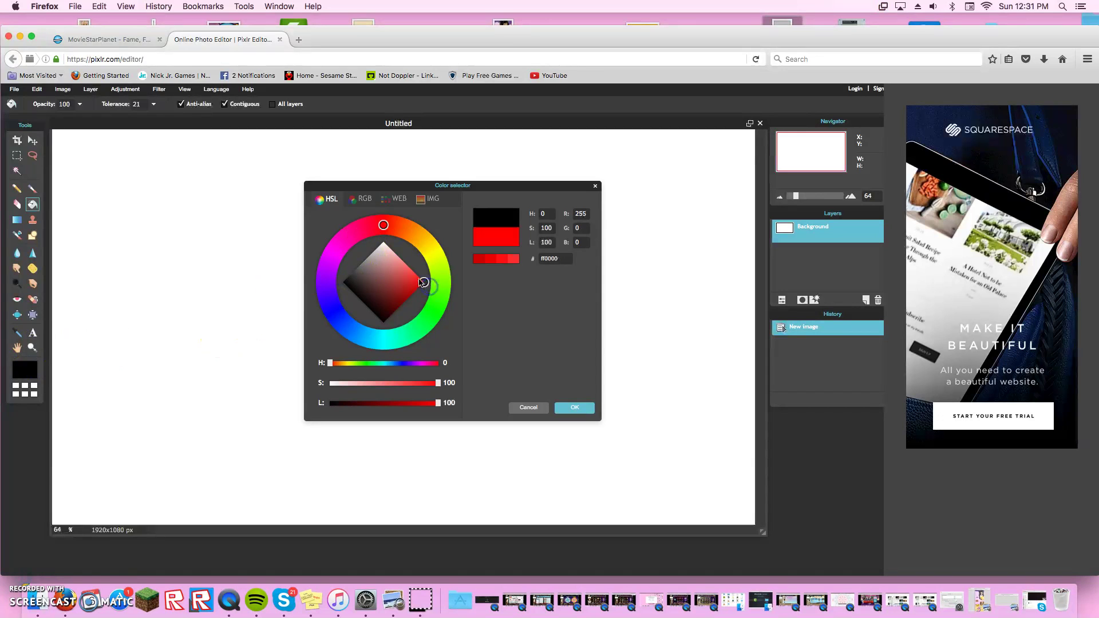
drag(386, 226, 346, 237)
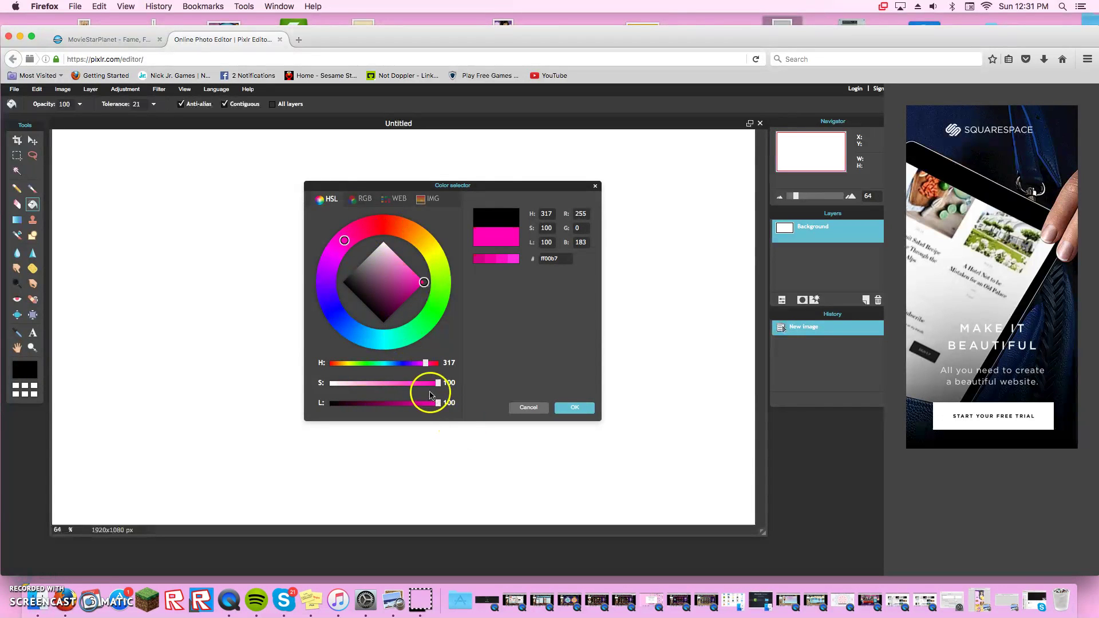
drag(438, 383, 378, 381)
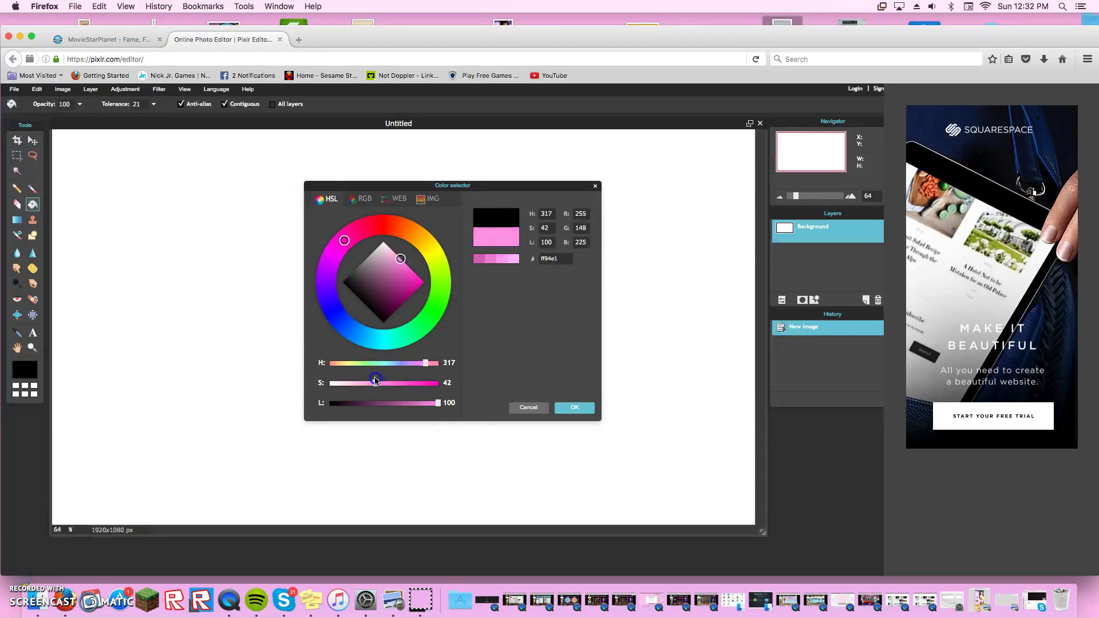
click(573, 407)
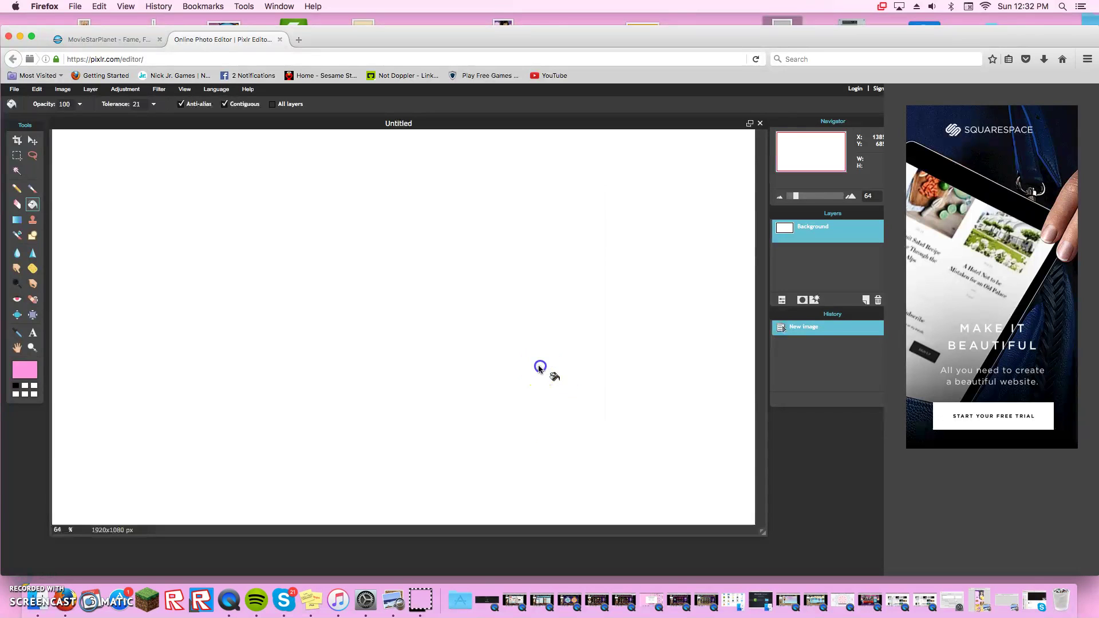
click(475, 232)
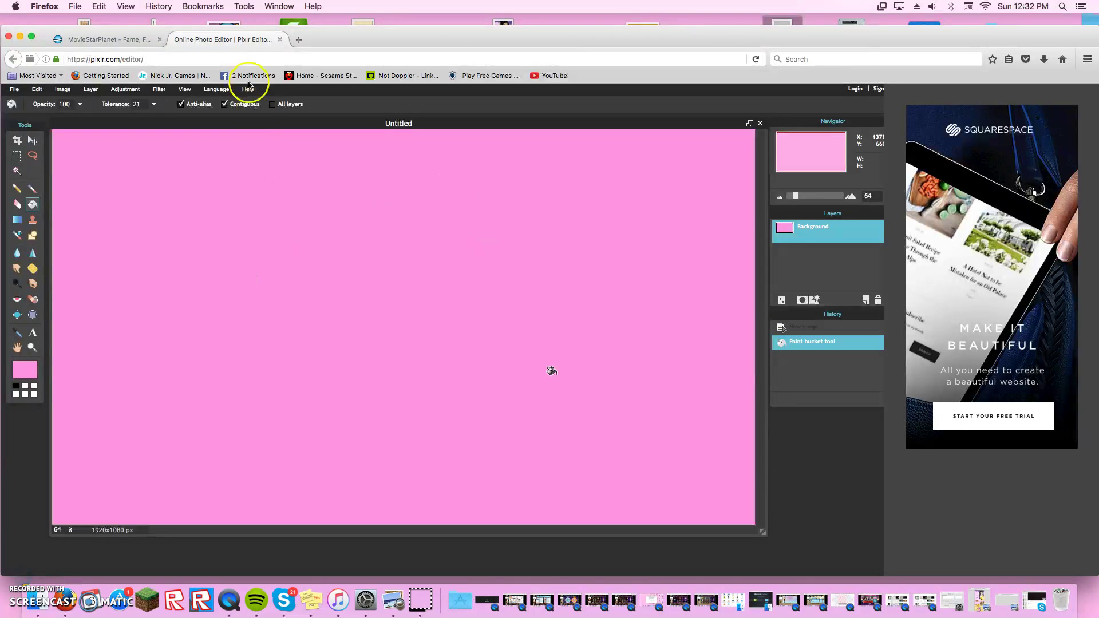
- Close the MovieStarPlanet tab and add the 8.39.35 PM emoji screenshot as a layer
click(159, 40)
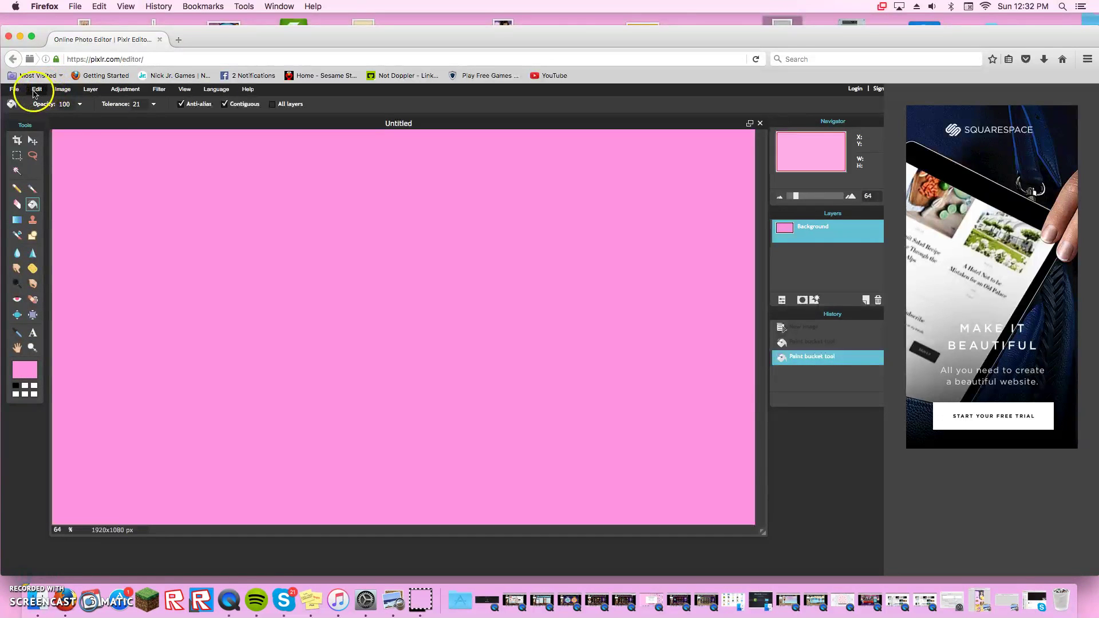
click(91, 89)
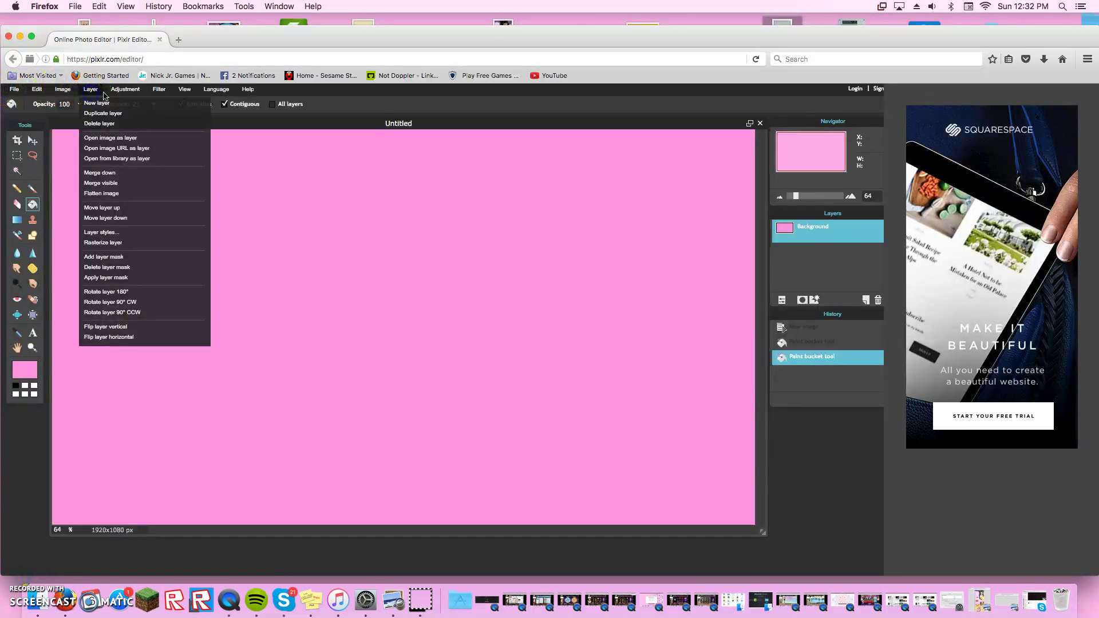
click(110, 138)
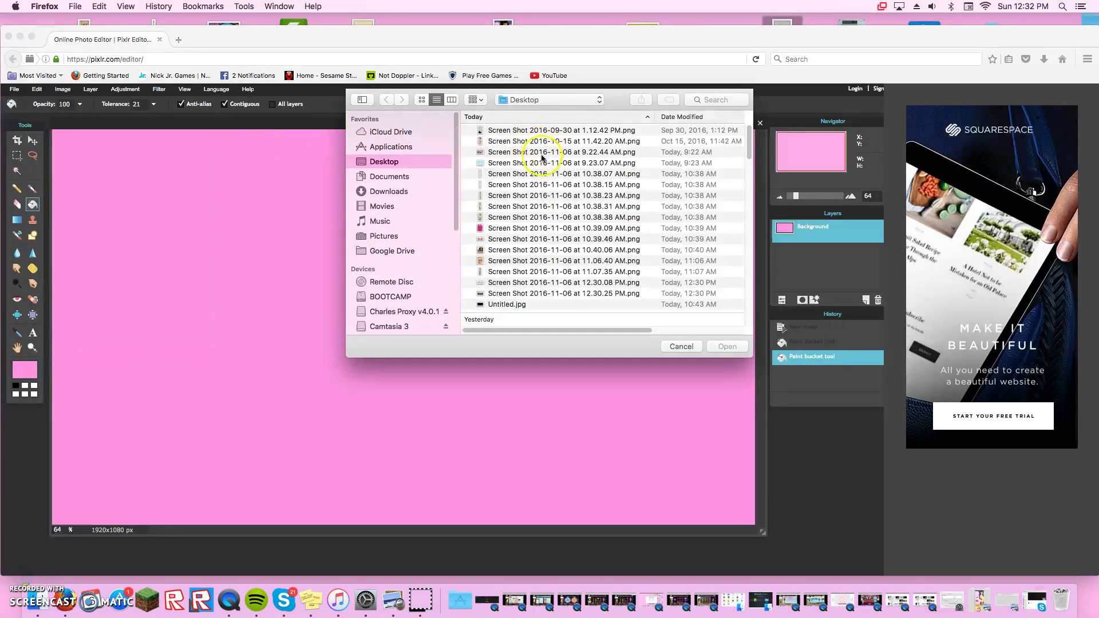
scroll(539, 167, down, 10)
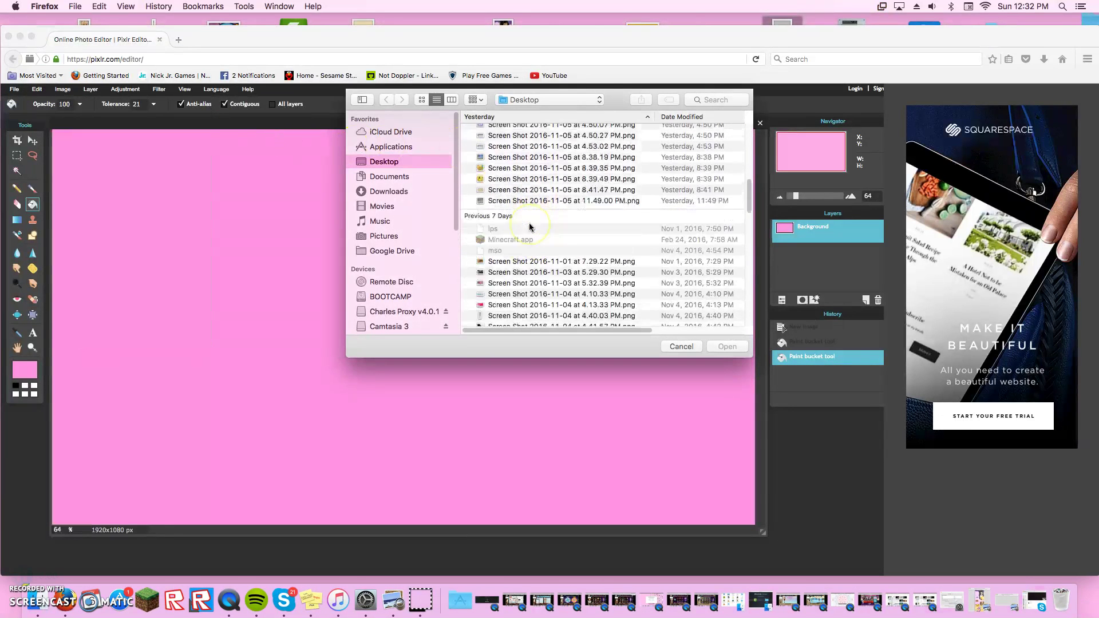
scroll(529, 227, down, 3)
scroll(535, 189, up, 3)
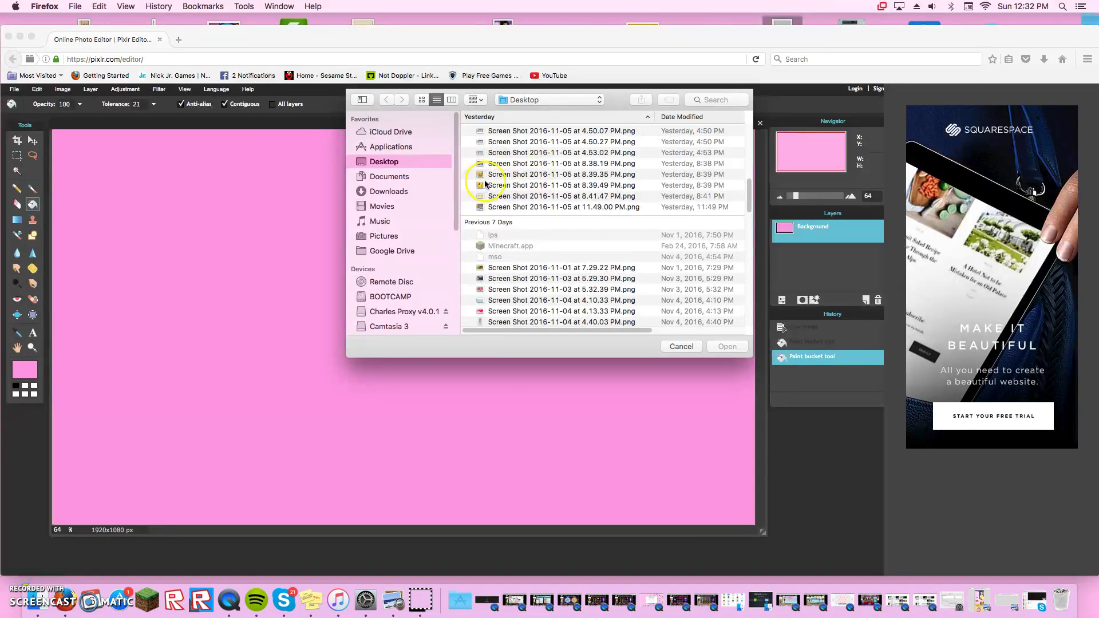
click(489, 175)
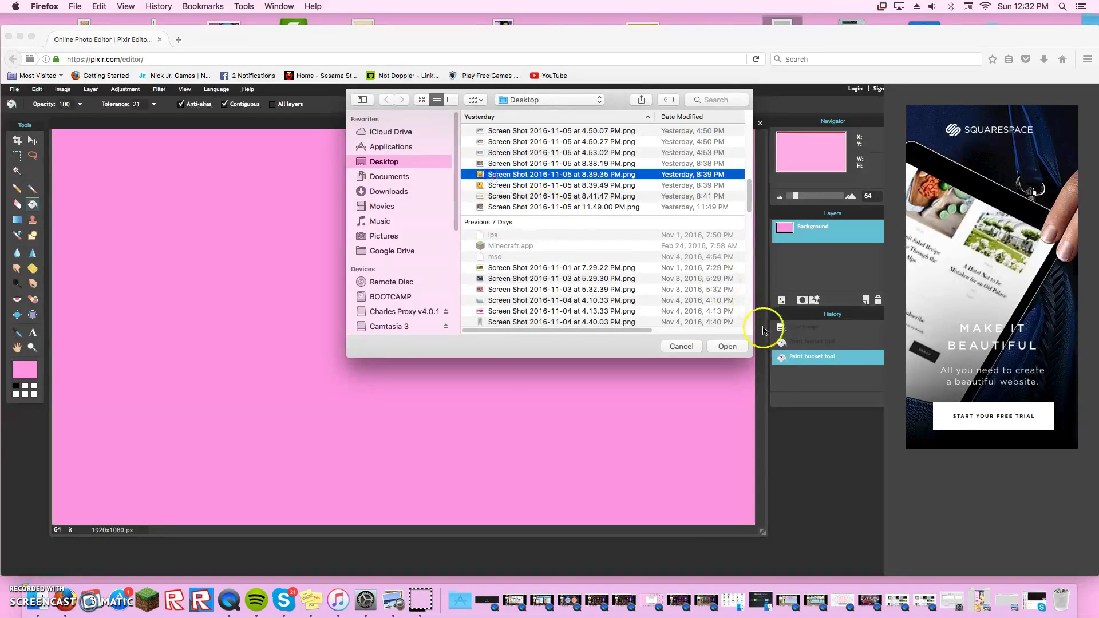
click(726, 346)
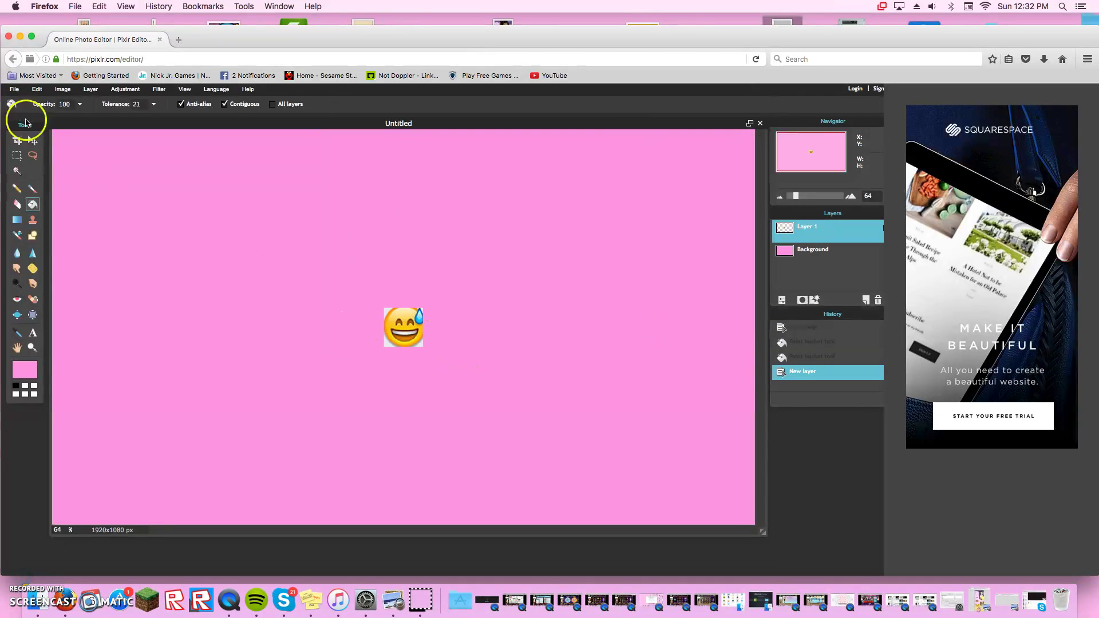
- Move the emoji layer to the canvas's top-left corner
click(32, 147)
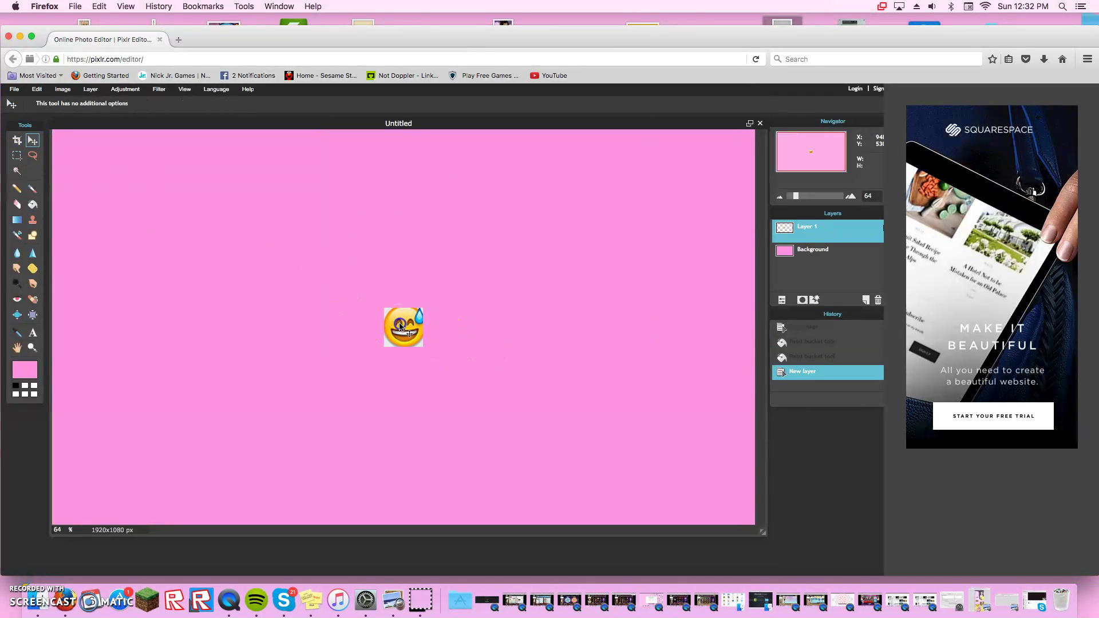
drag(408, 332, 105, 184)
click(89, 89)
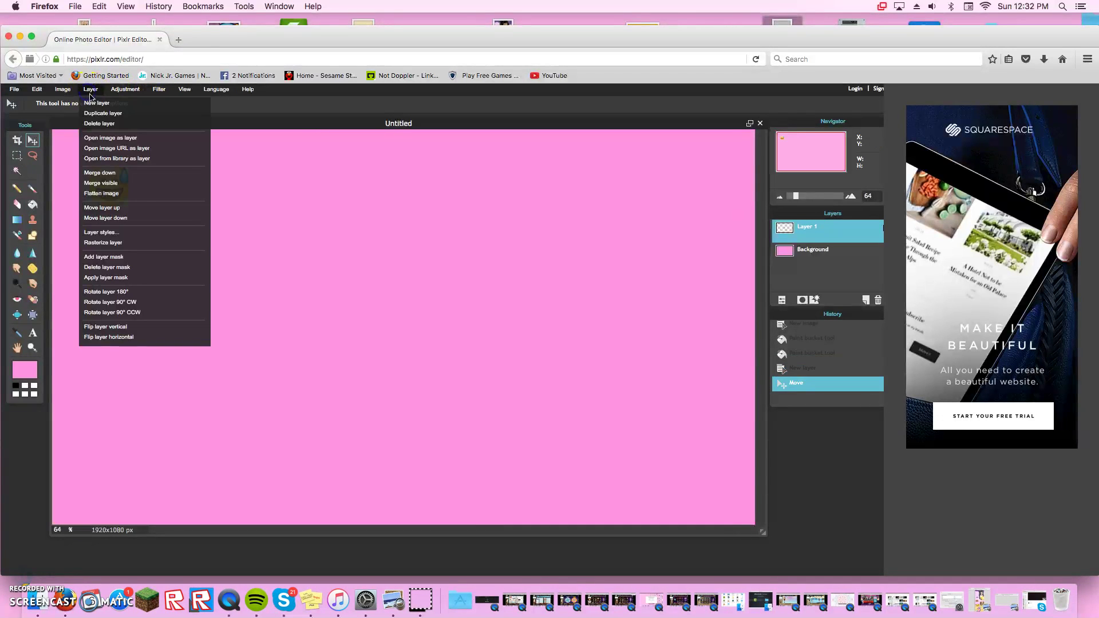
- Add the 8.41.47 PM emoji-cookie screenshot as Layer 2 and nudge it near the centre
click(130, 140)
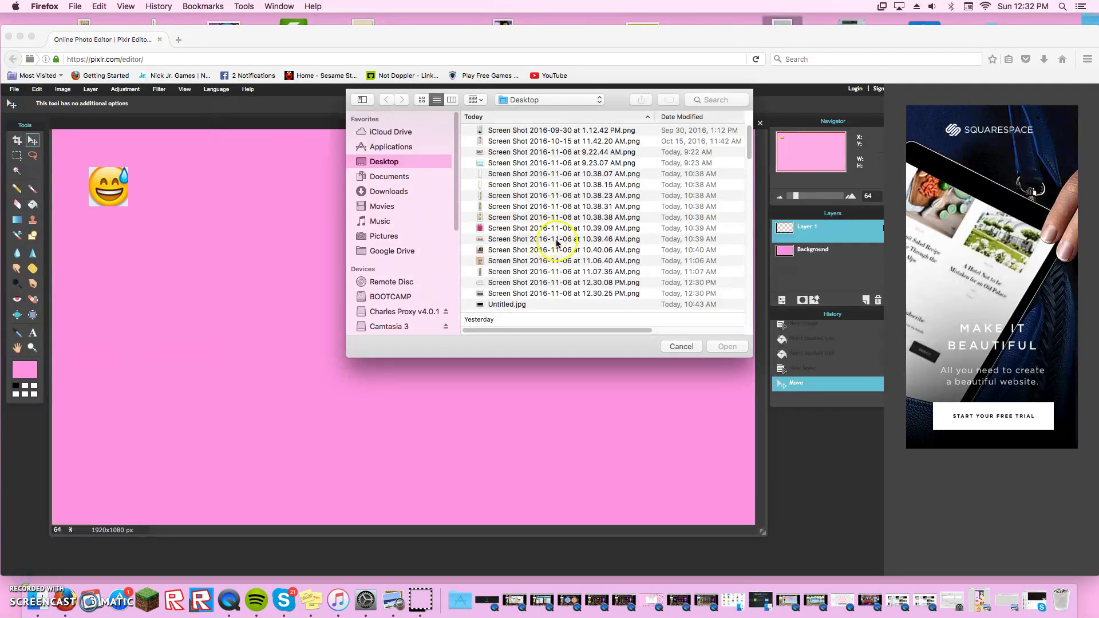
scroll(554, 246, down, 10)
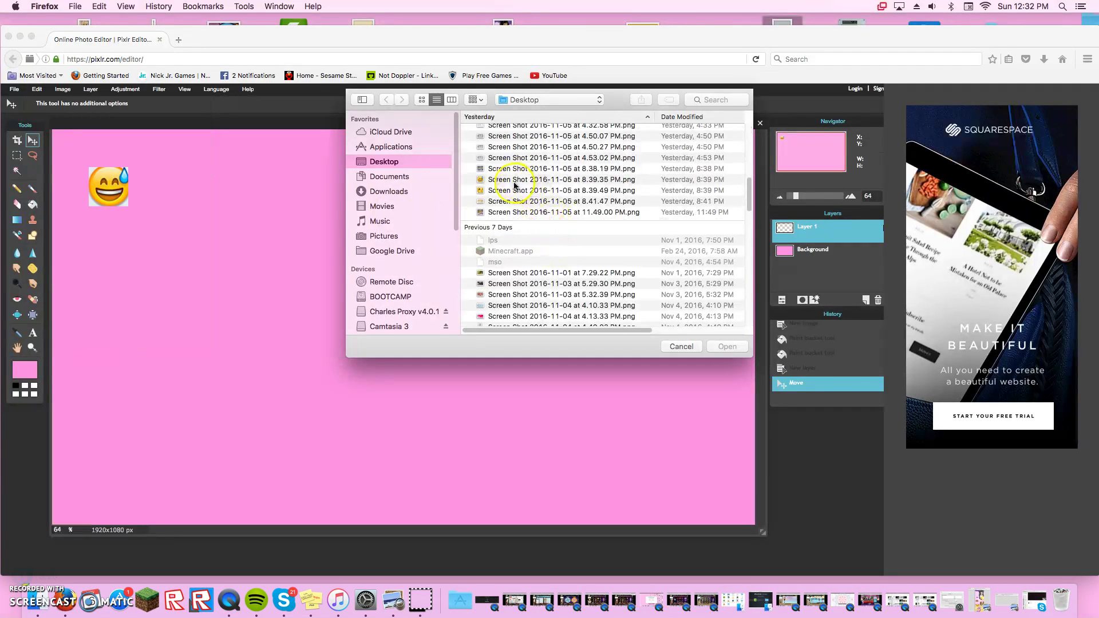
click(501, 201)
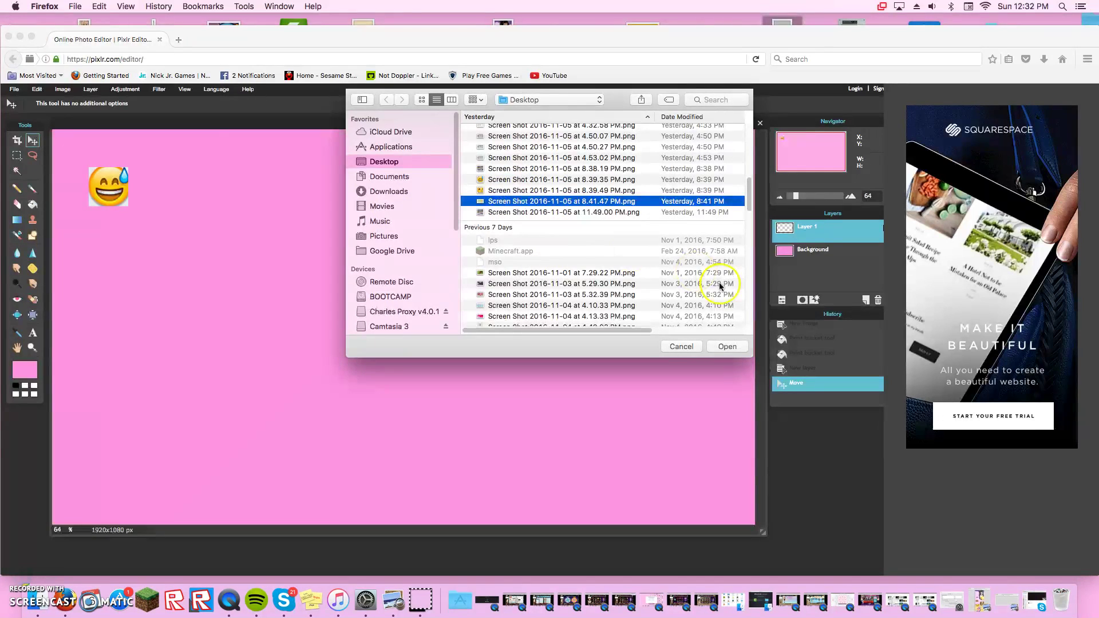
click(740, 347)
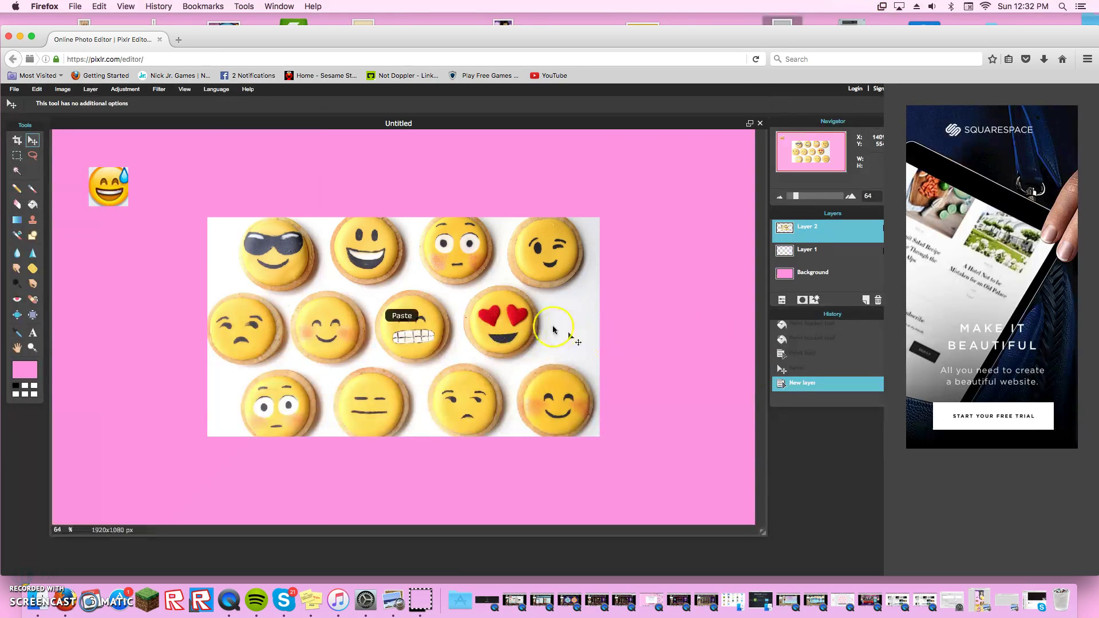
click(542, 325)
drag(542, 325, 541, 329)
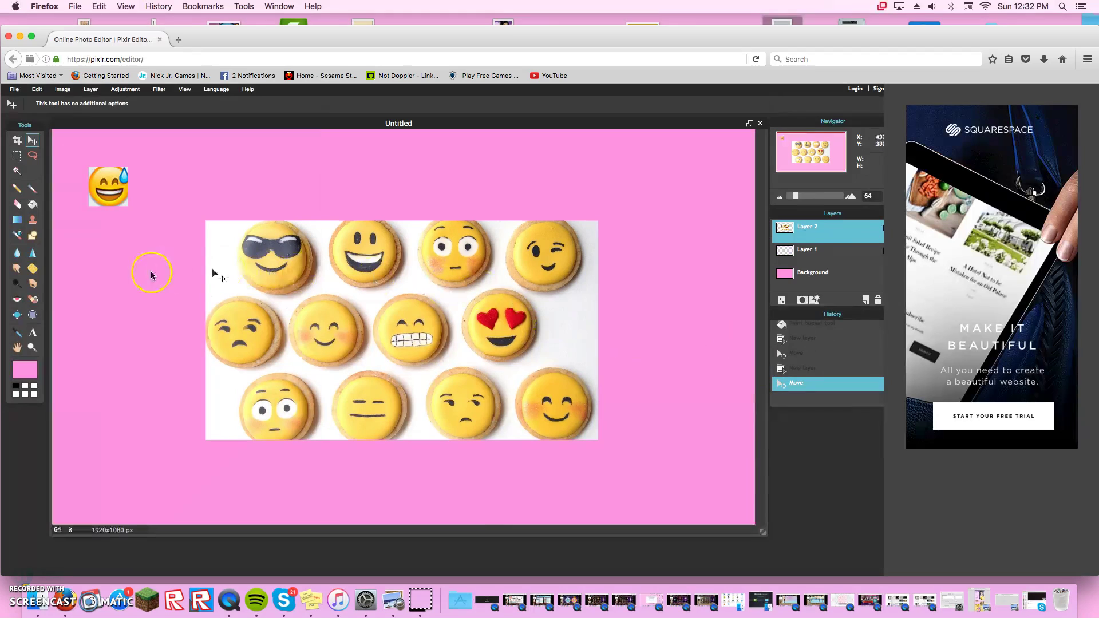
click(29, 155)
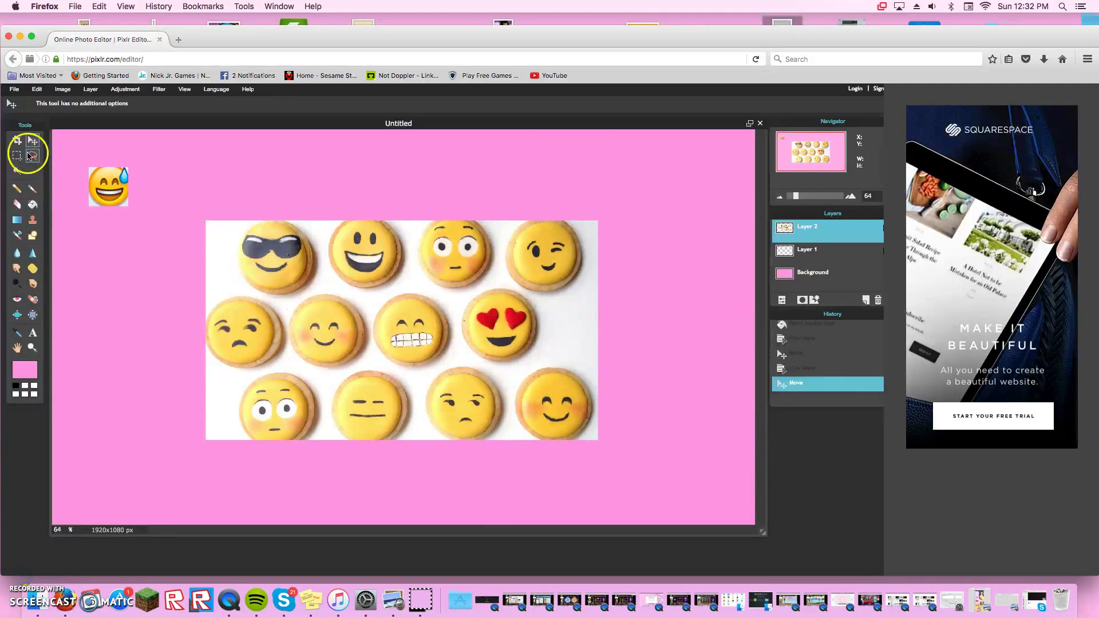
- Add the 5.55.28 PM avatar screenshot as Layer 3 and drag it to the top-right corner
click(63, 89)
click(84, 113)
click(92, 90)
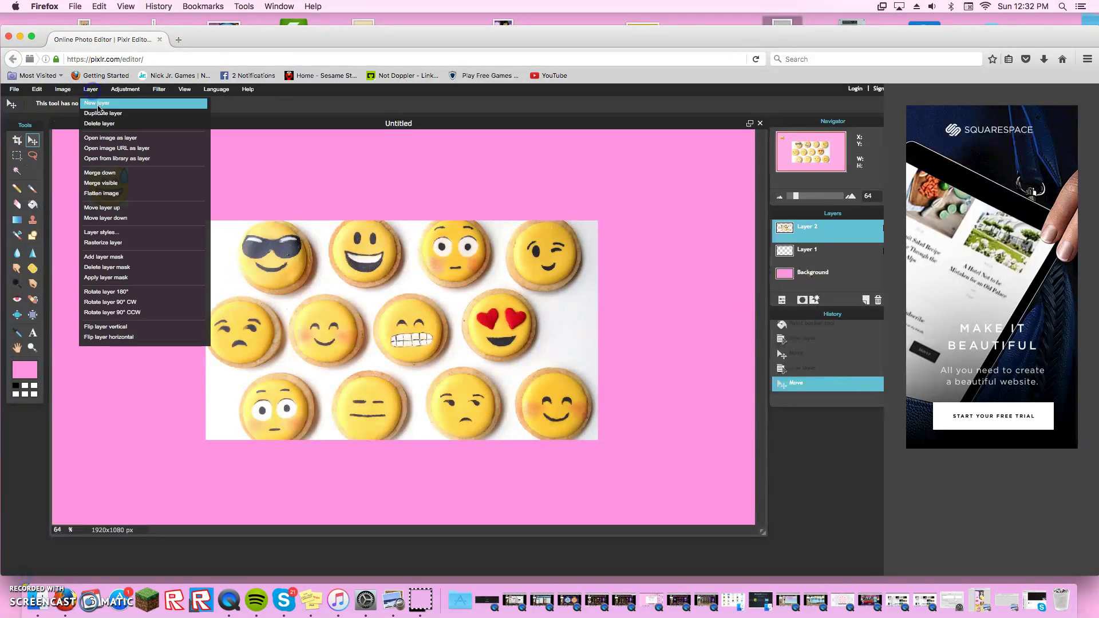
click(106, 143)
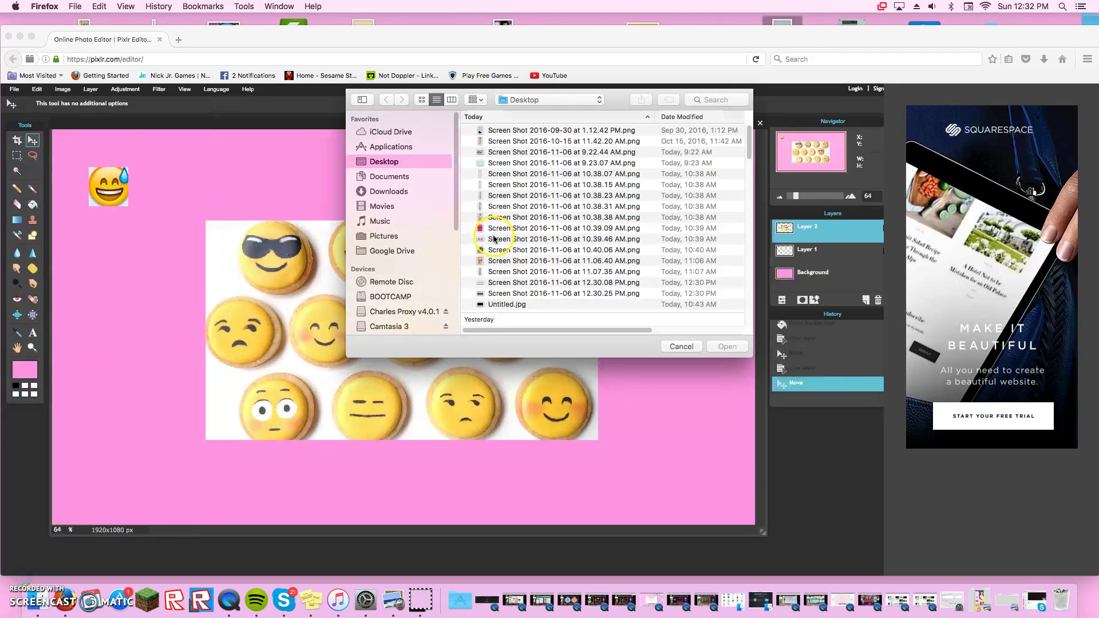
scroll(494, 263, down, 10)
scroll(494, 263, down, 10)
scroll(494, 263, down, 10)
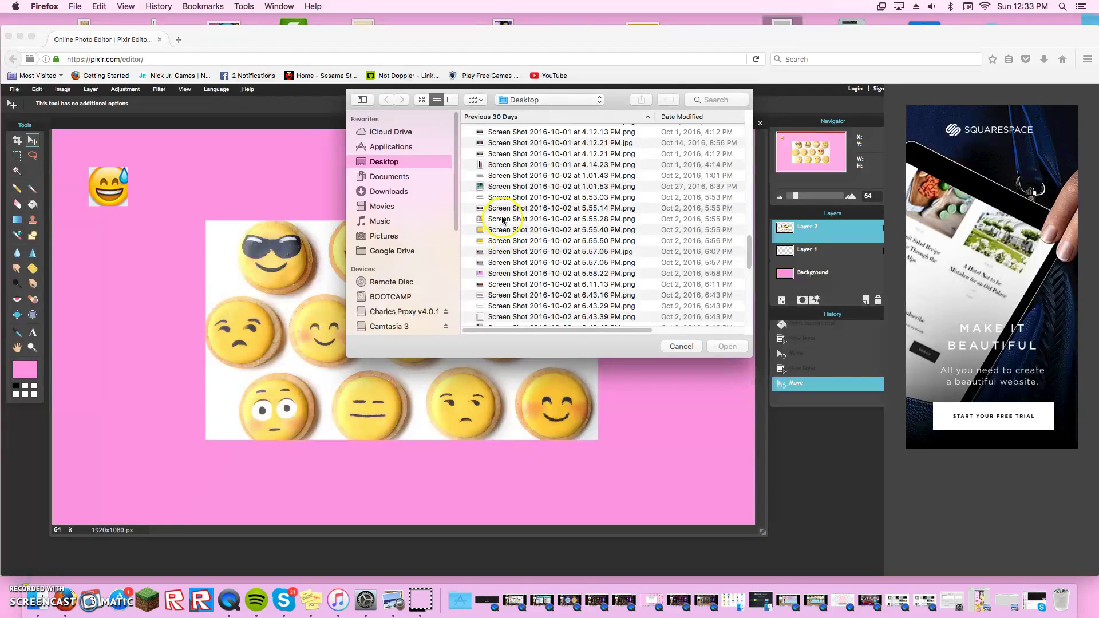
click(504, 219)
click(740, 348)
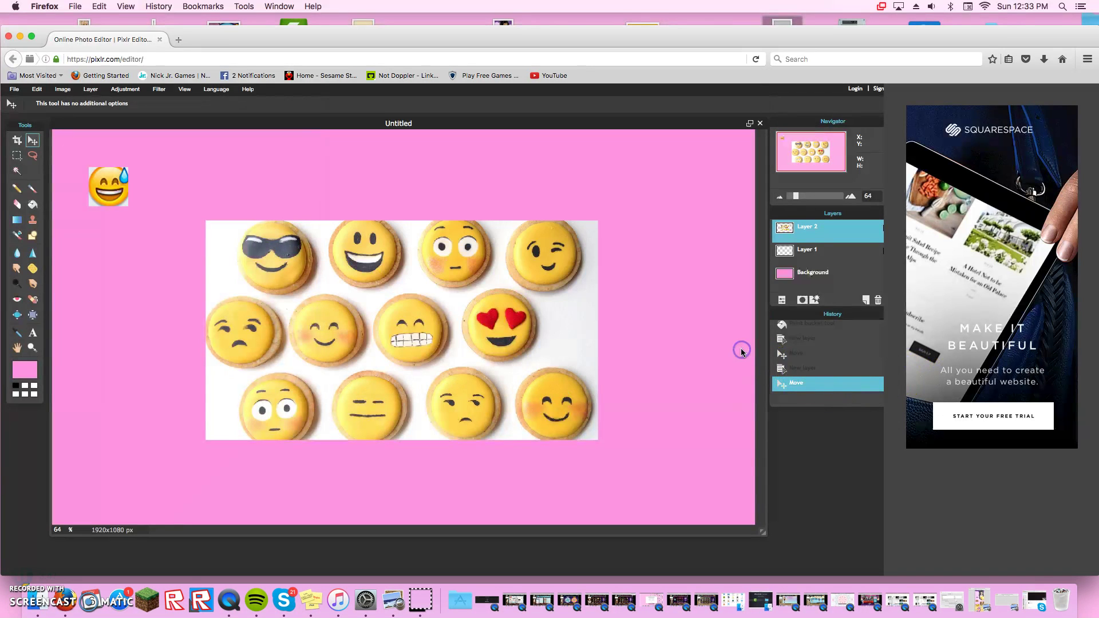
drag(456, 321, 690, 205)
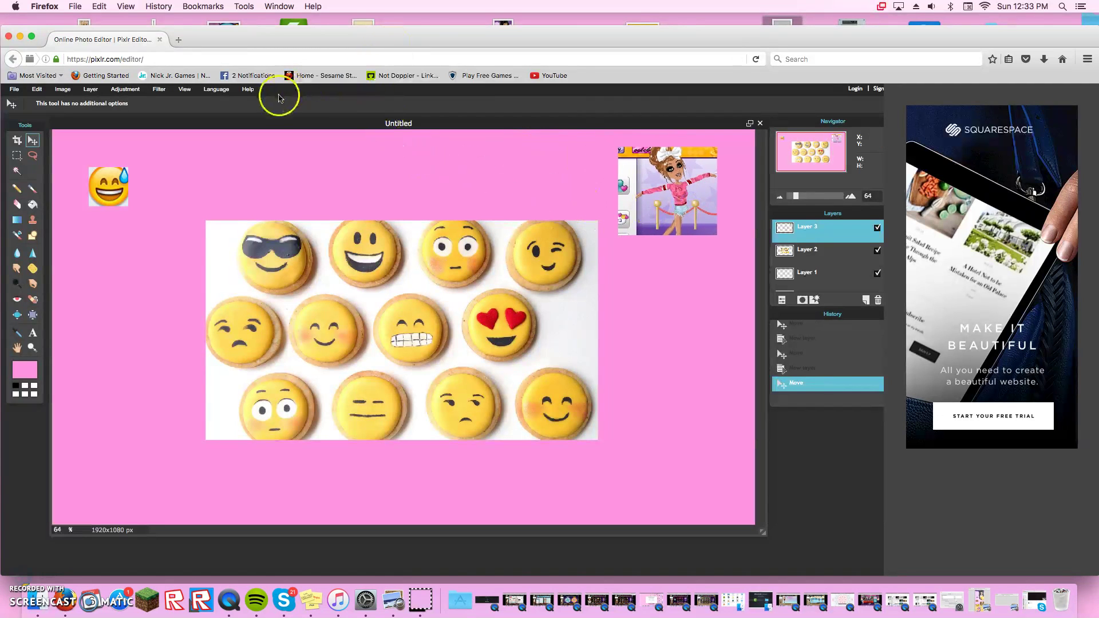
- Add the 11.06.40 AM avatar portrait as Layer 4, placed right of the cookies
click(93, 90)
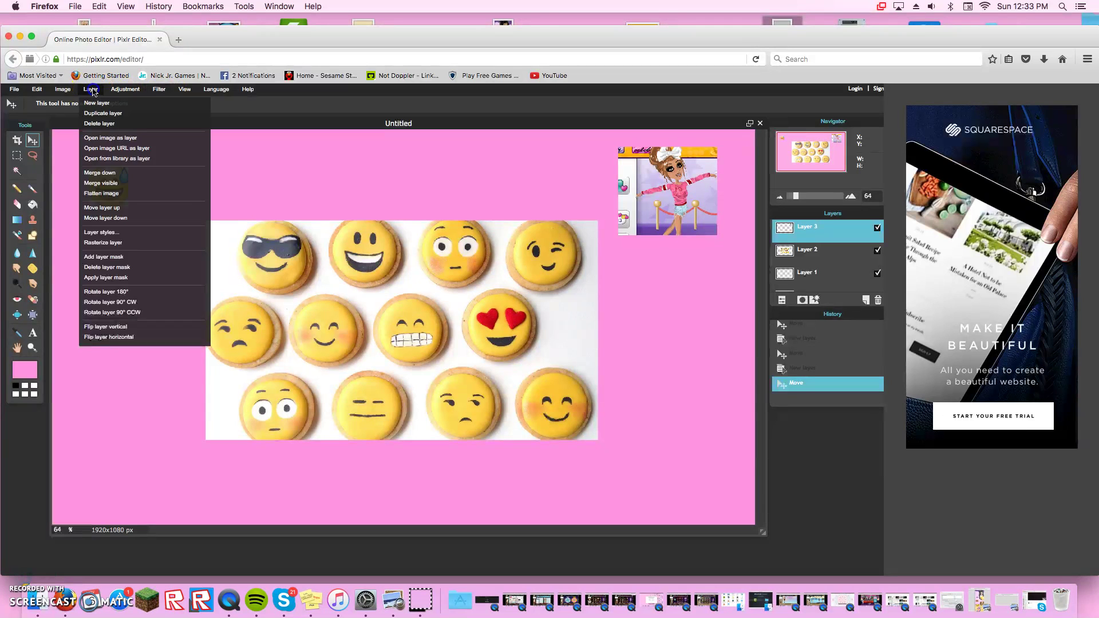
click(103, 140)
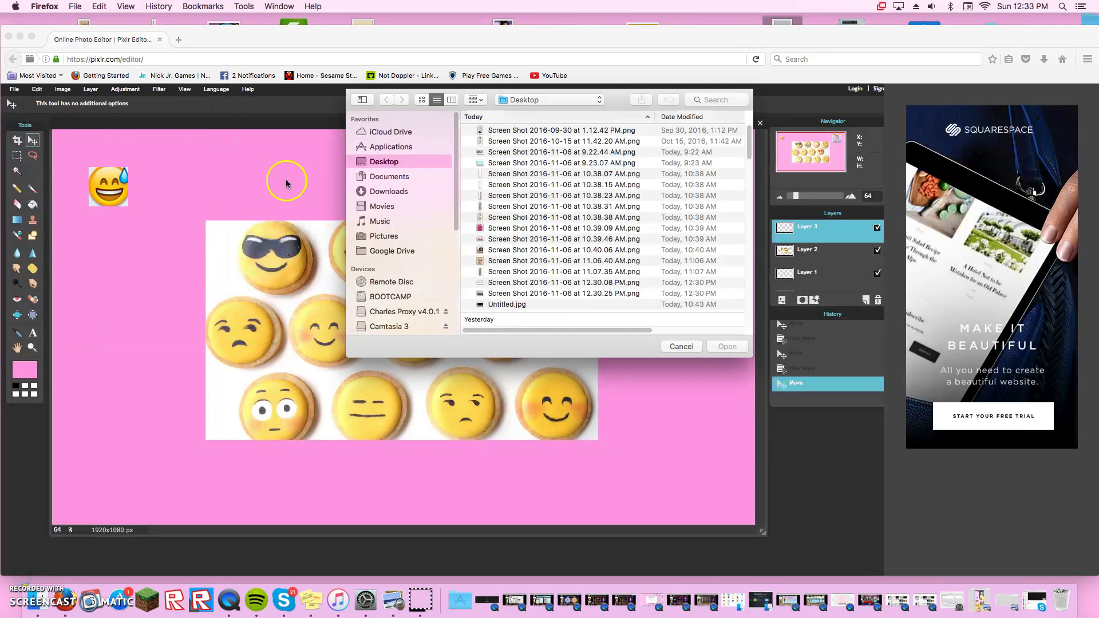
click(481, 261)
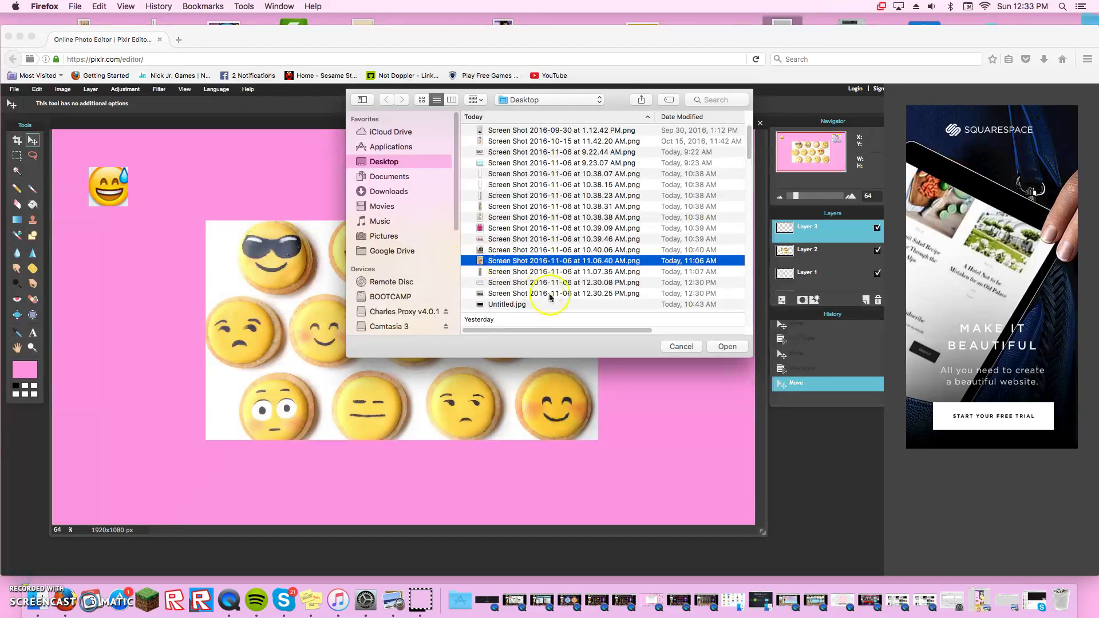
click(727, 347)
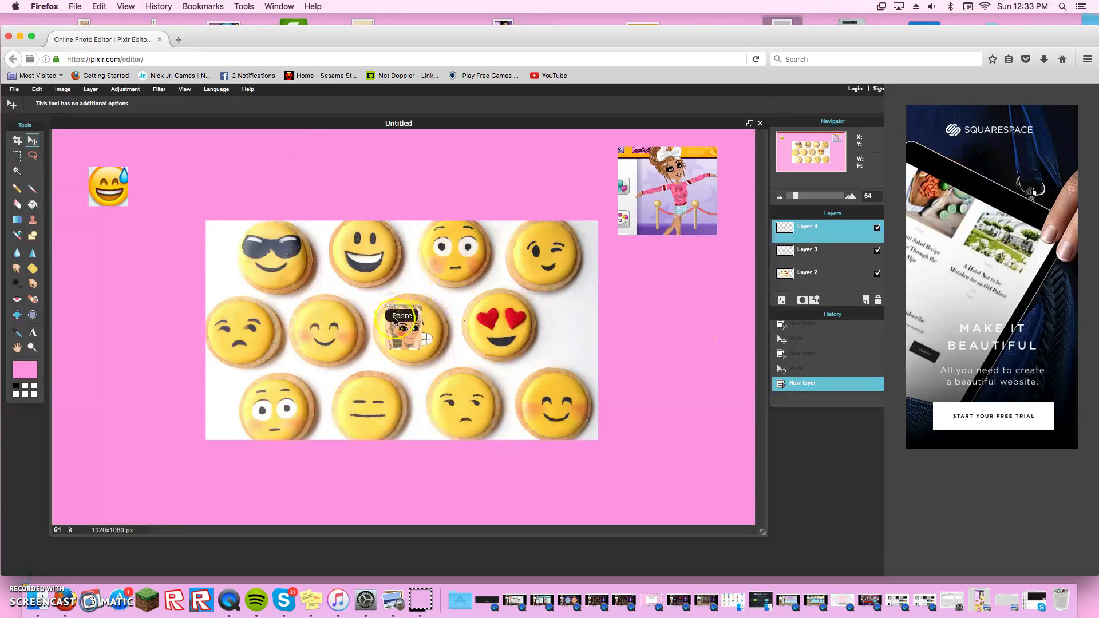
drag(447, 334, 675, 395)
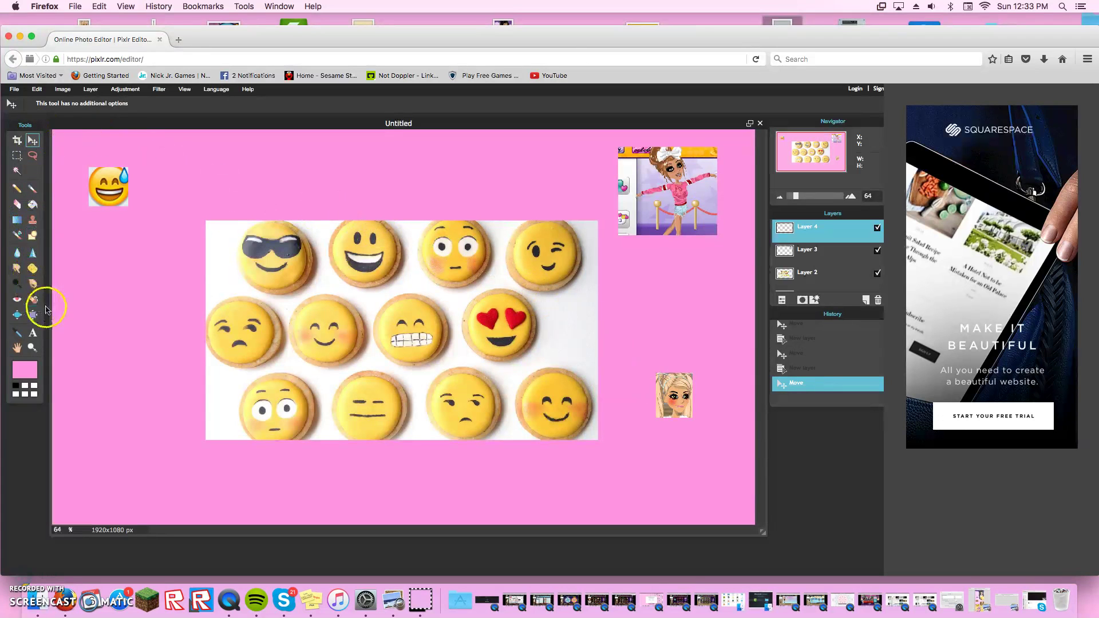
- Start a new text box near the top of the canvas and set its colour to light blue
click(34, 332)
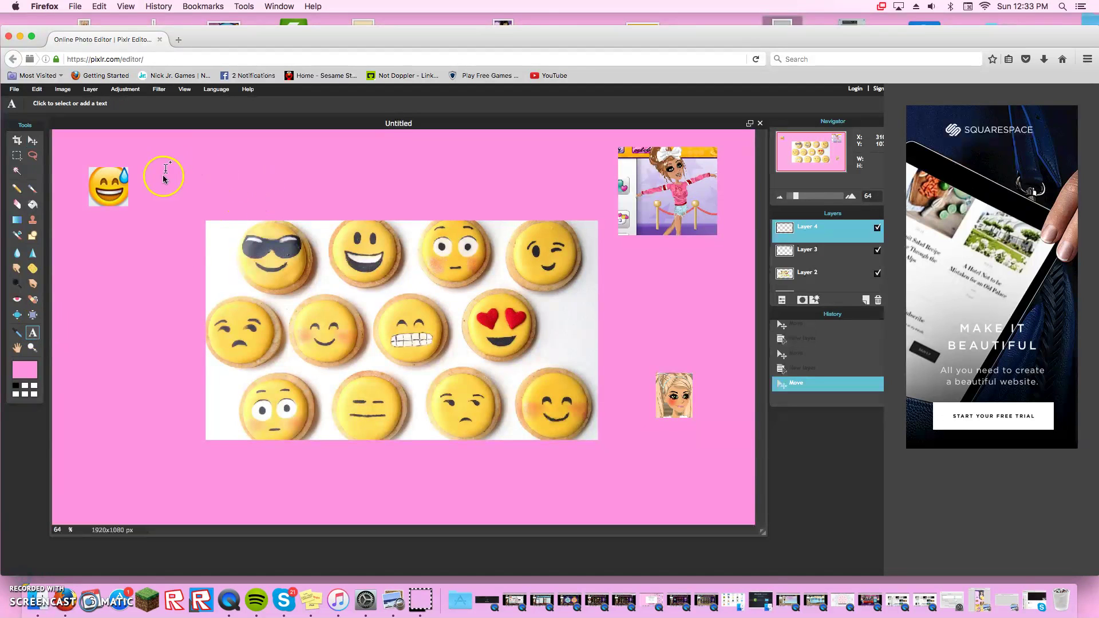
click(211, 165)
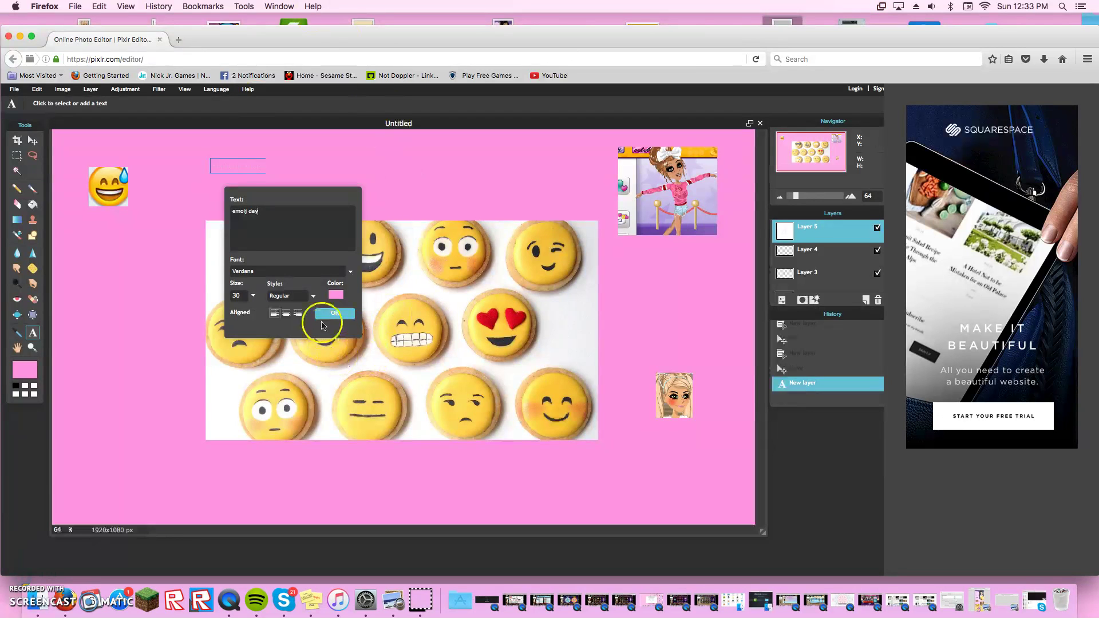
click(332, 296)
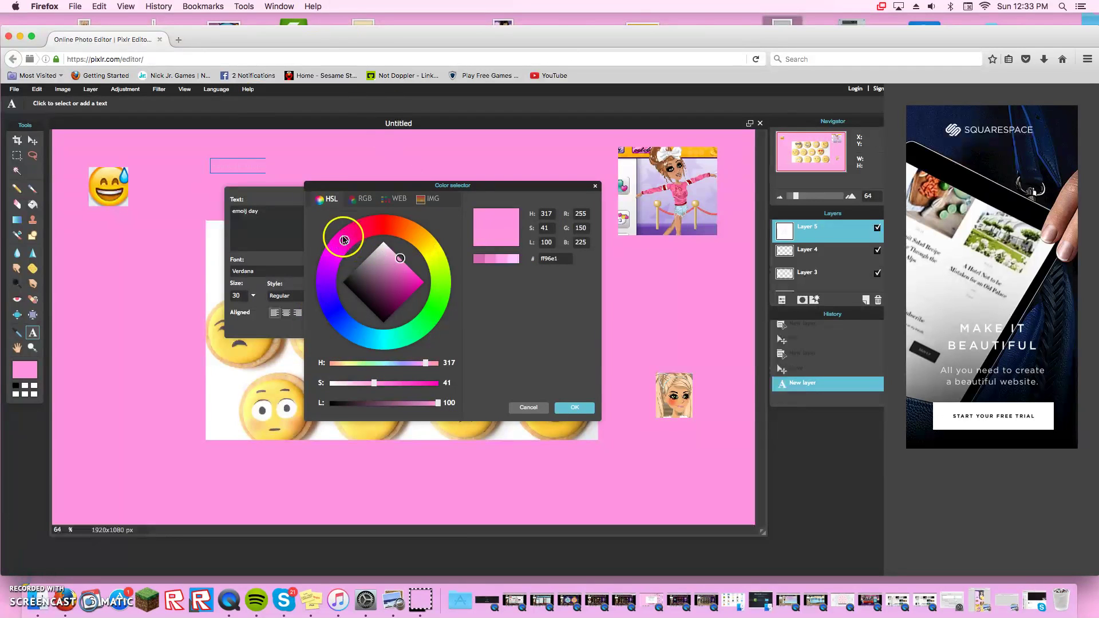
drag(332, 265, 351, 330)
drag(401, 259, 328, 327)
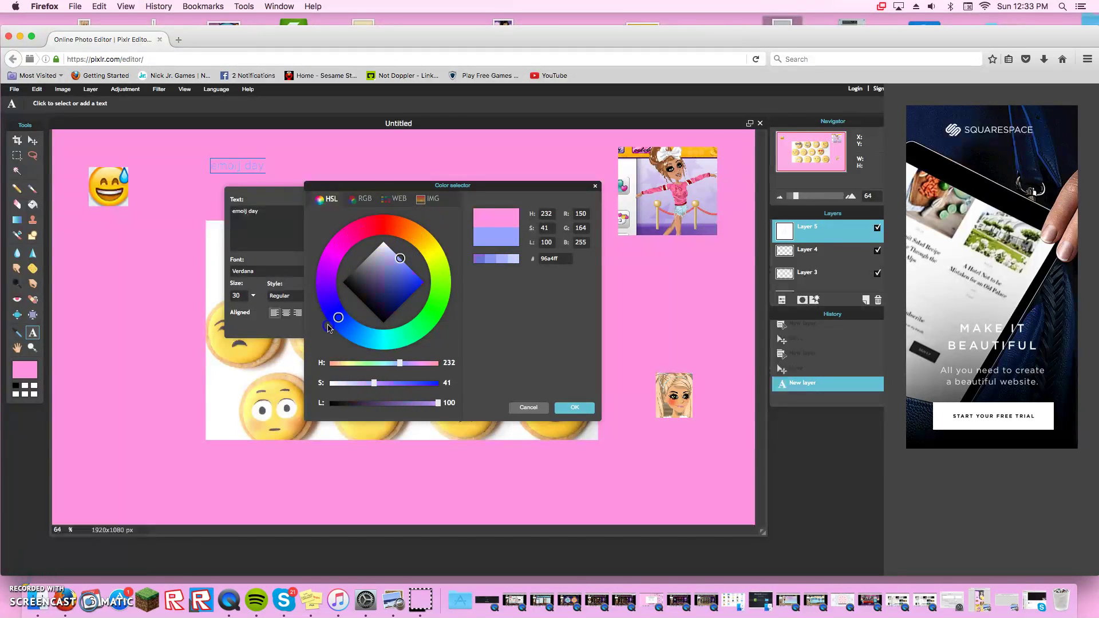
click(572, 407)
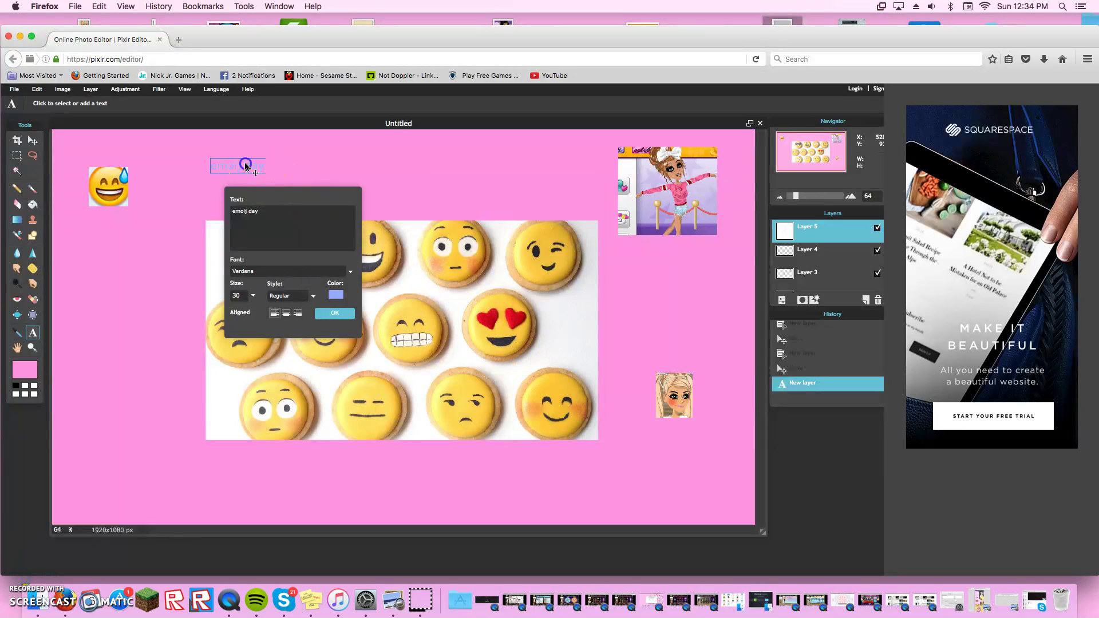
- Enlarge the 'emoij day' title to size 130, make it bold italic, and centre it at the top
drag(245, 164, 244, 167)
click(253, 295)
drag(213, 311, 327, 305)
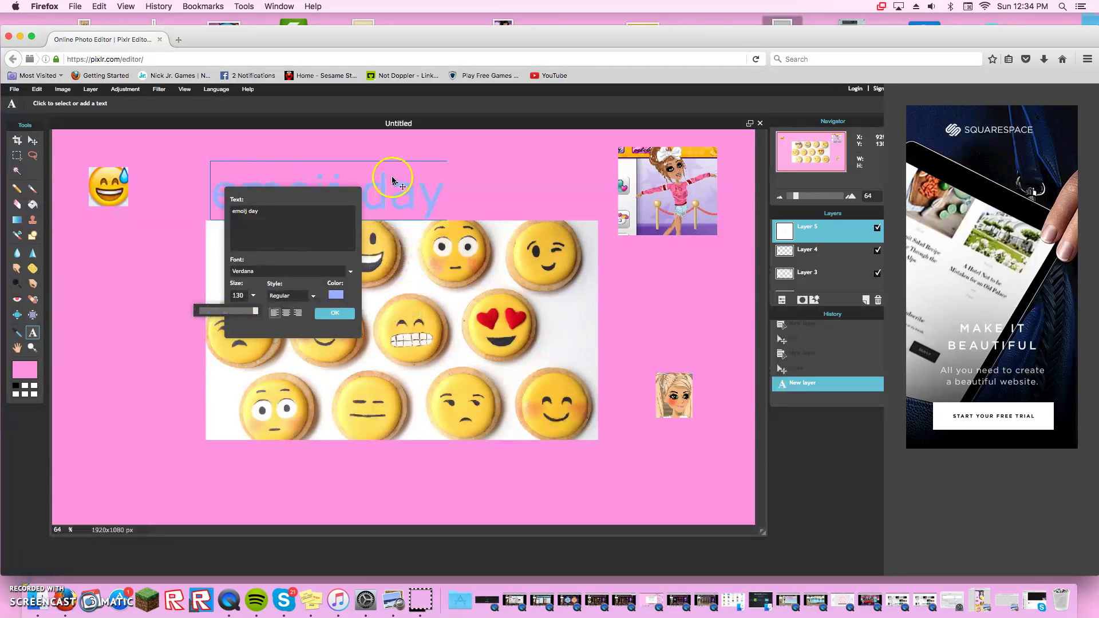
drag(392, 179, 462, 169)
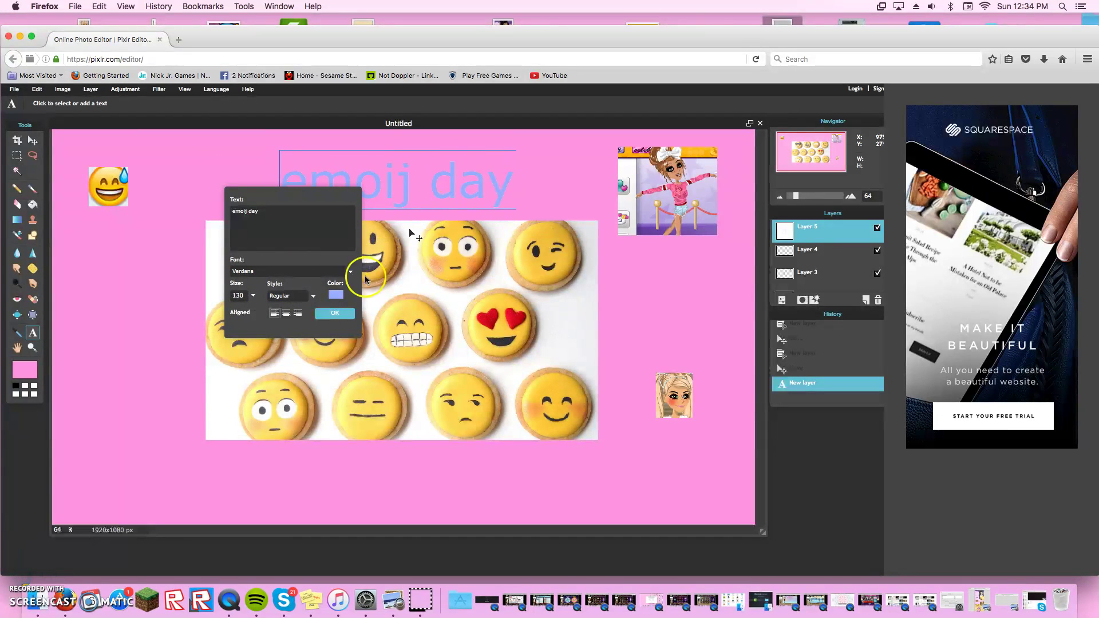
click(313, 296)
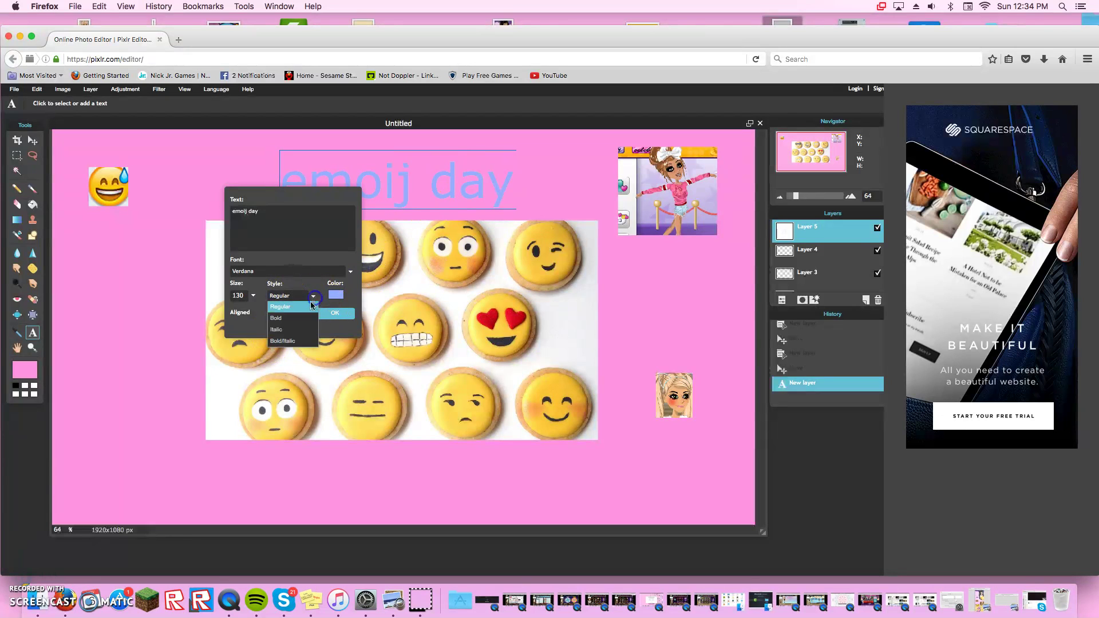
click(286, 341)
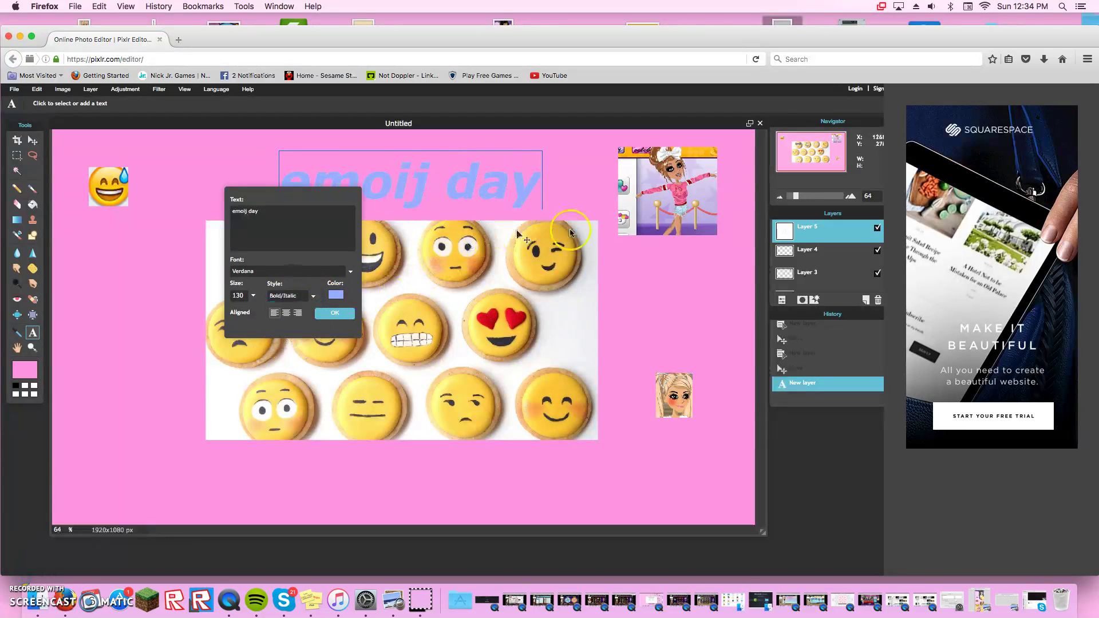
click(334, 313)
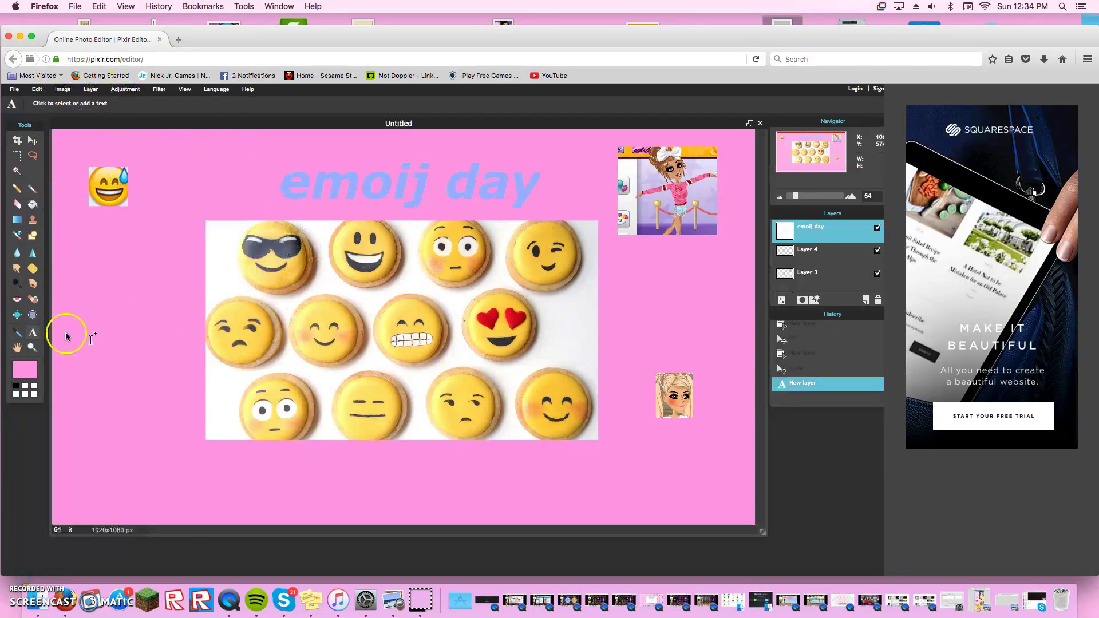
- Create a new '+ funny day' text box and position it over the photo
click(327, 484)
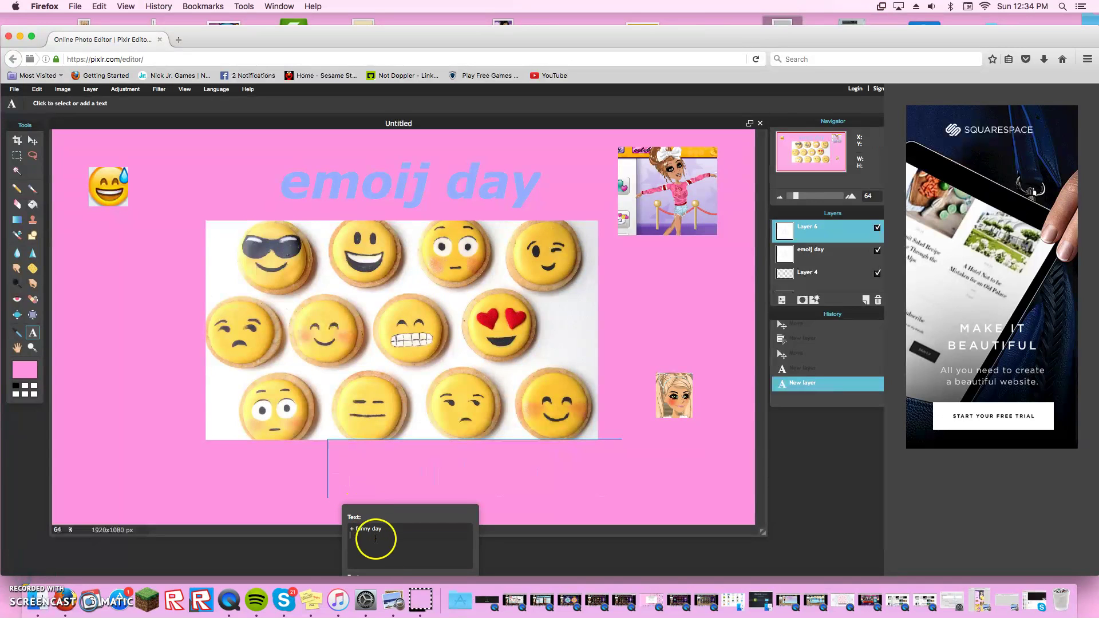
drag(376, 460, 348, 455)
drag(373, 389, 331, 286)
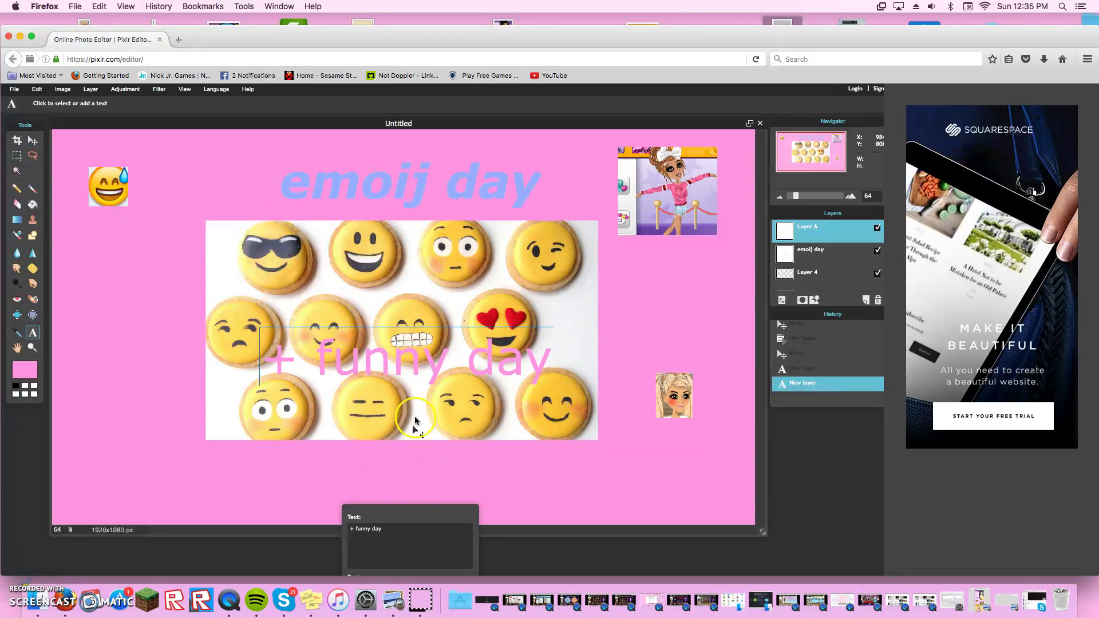
click(564, 494)
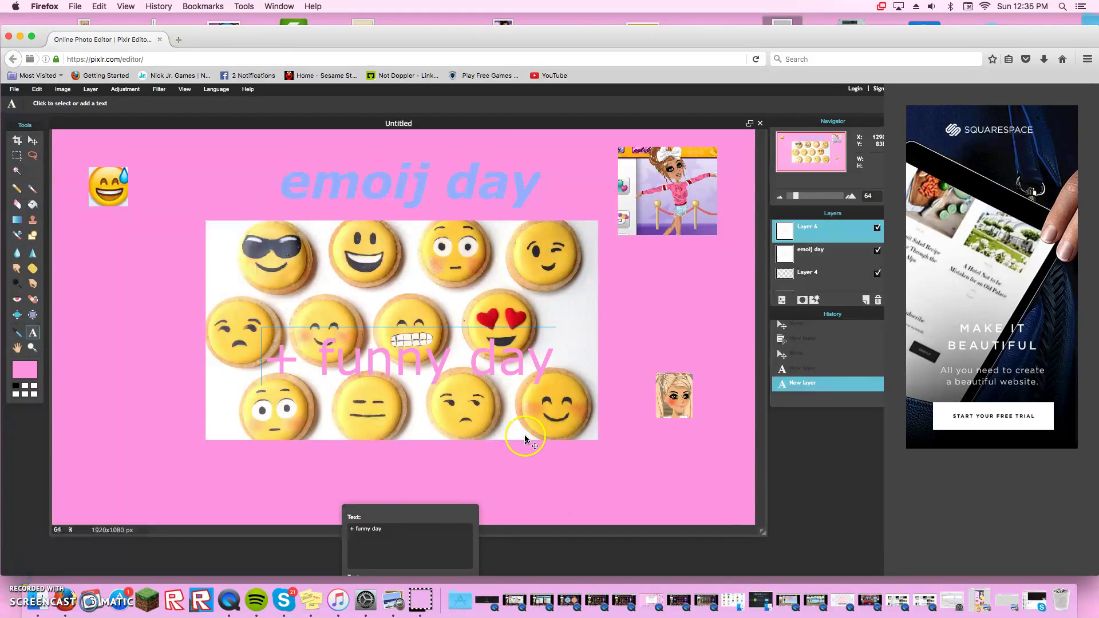
- Push the '+ funny day' text down to the canvas's bottom edge and commit it
click(388, 545)
drag(437, 375, 339, 569)
drag(281, 616, 349, 564)
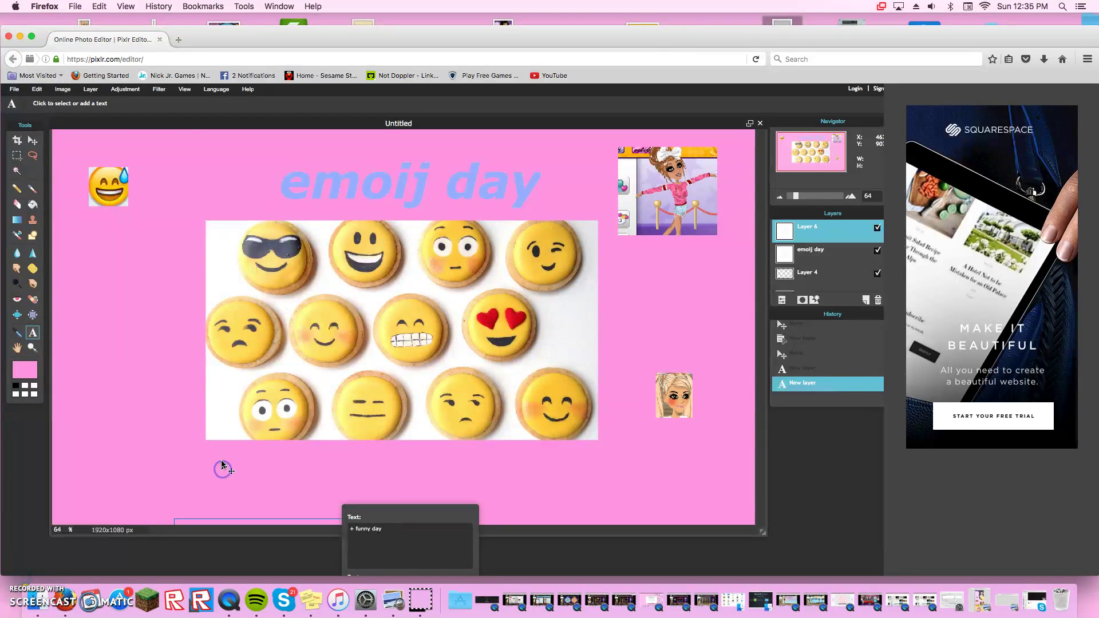
click(31, 329)
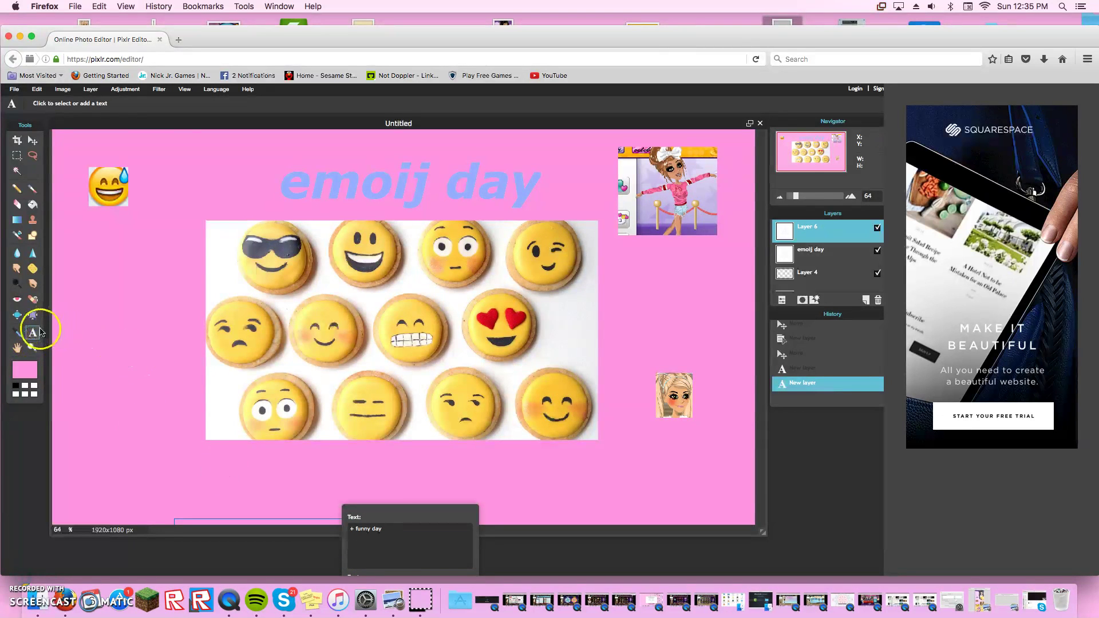
click(181, 224)
- Place a new '+ funny day' text box on the left and colour it light blue
drag(180, 223, 69, 296)
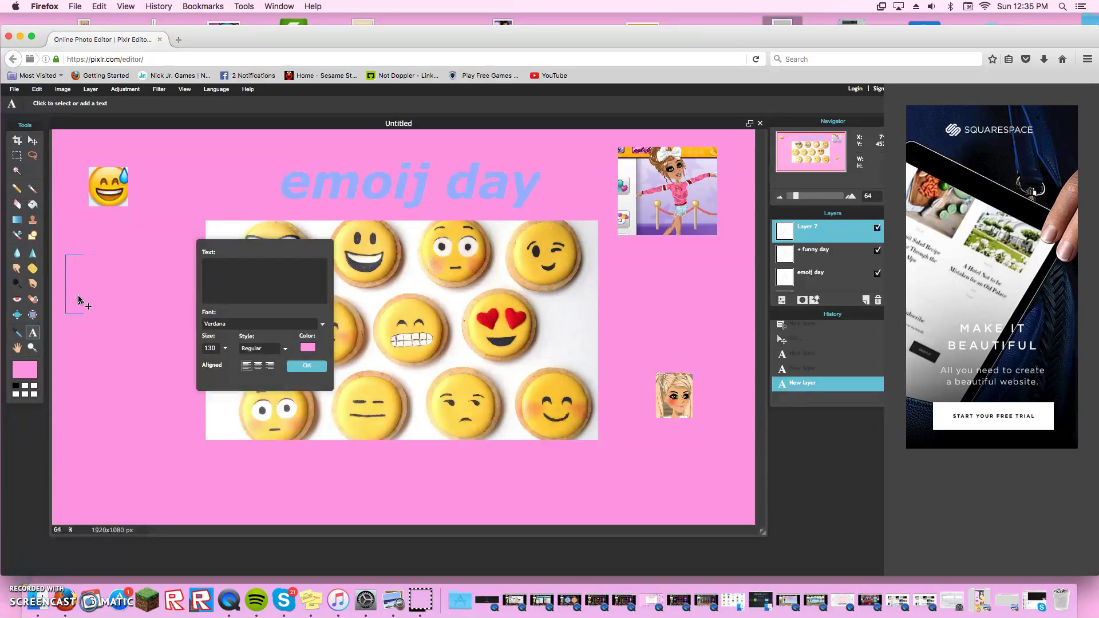
click(211, 278)
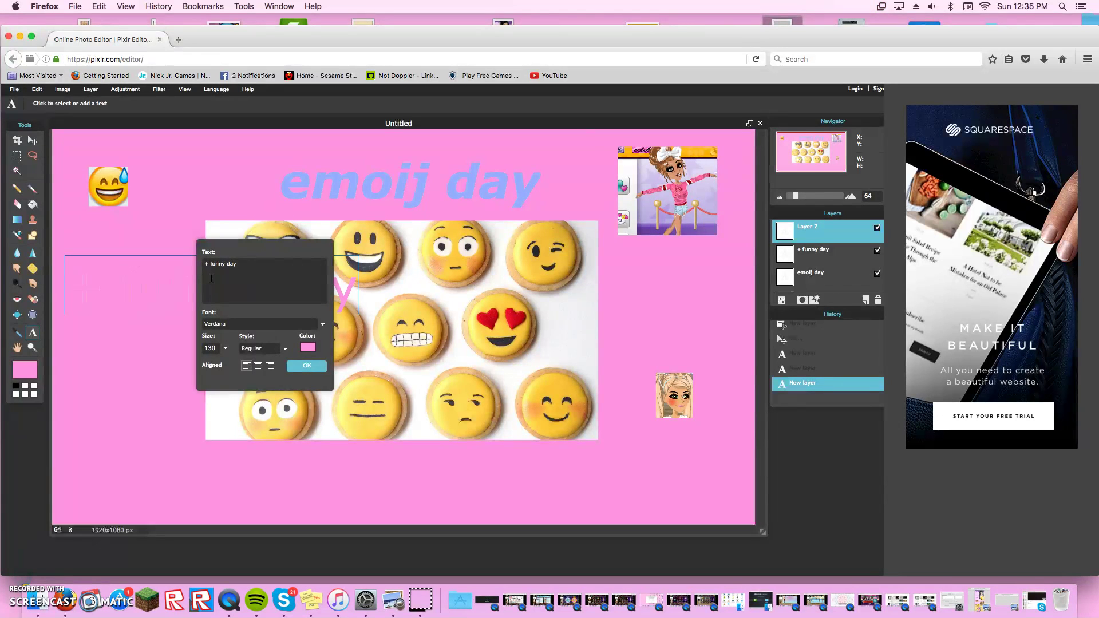
click(308, 347)
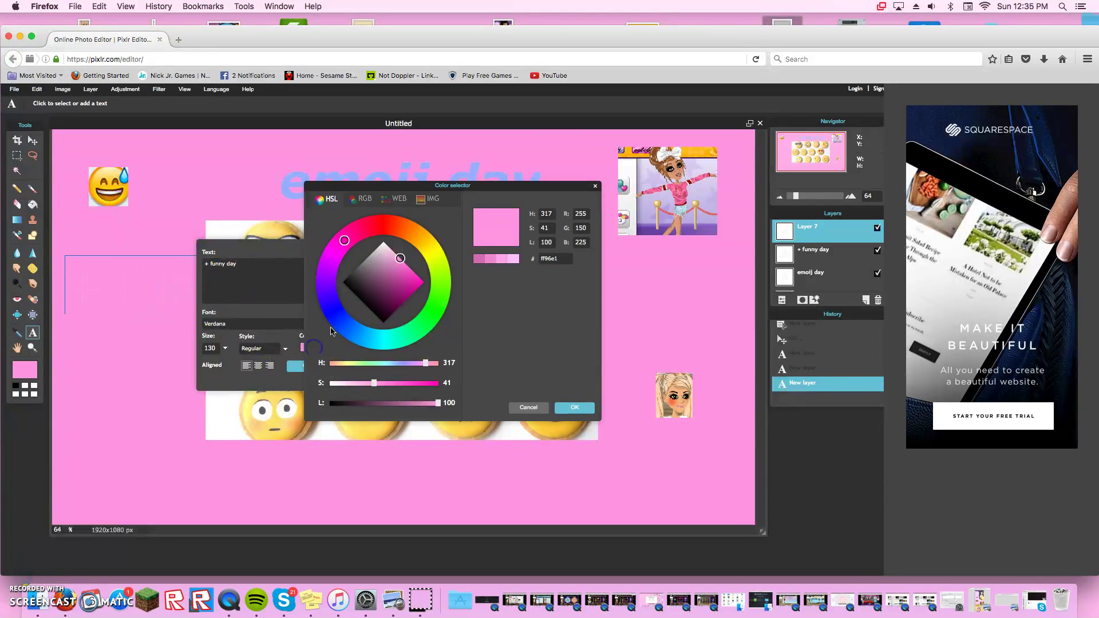
mouse_move(348, 247)
mouse_down()
mouse_move(323, 289)
mouse_move(363, 333)
mouse_up()
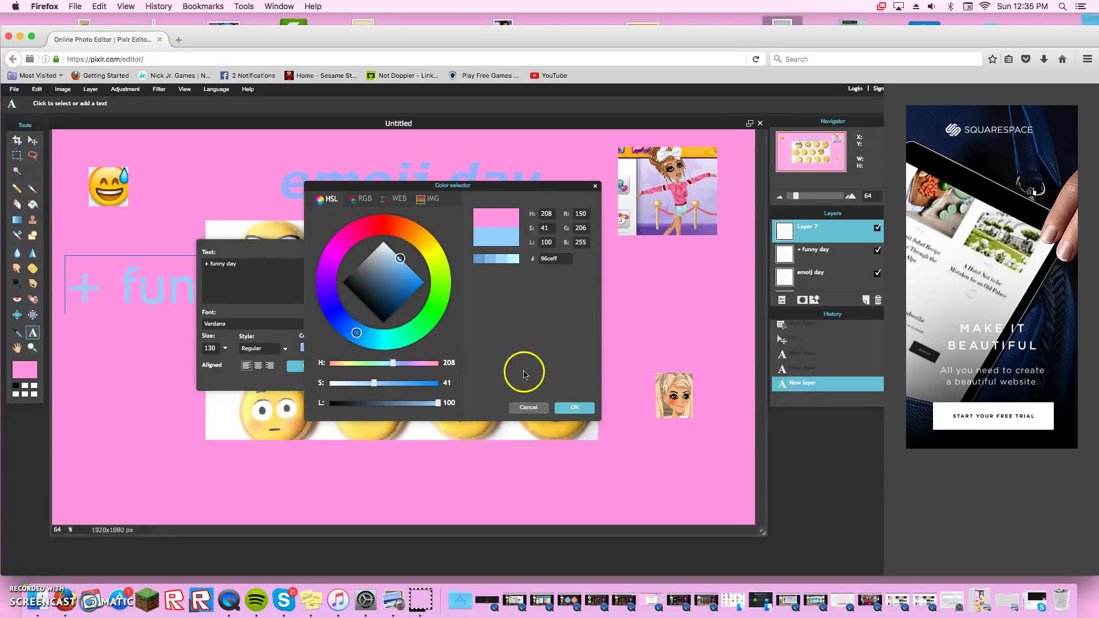
click(573, 407)
- Move the caption below the emoji photo, make it bold italic, and commit it
drag(125, 295, 300, 473)
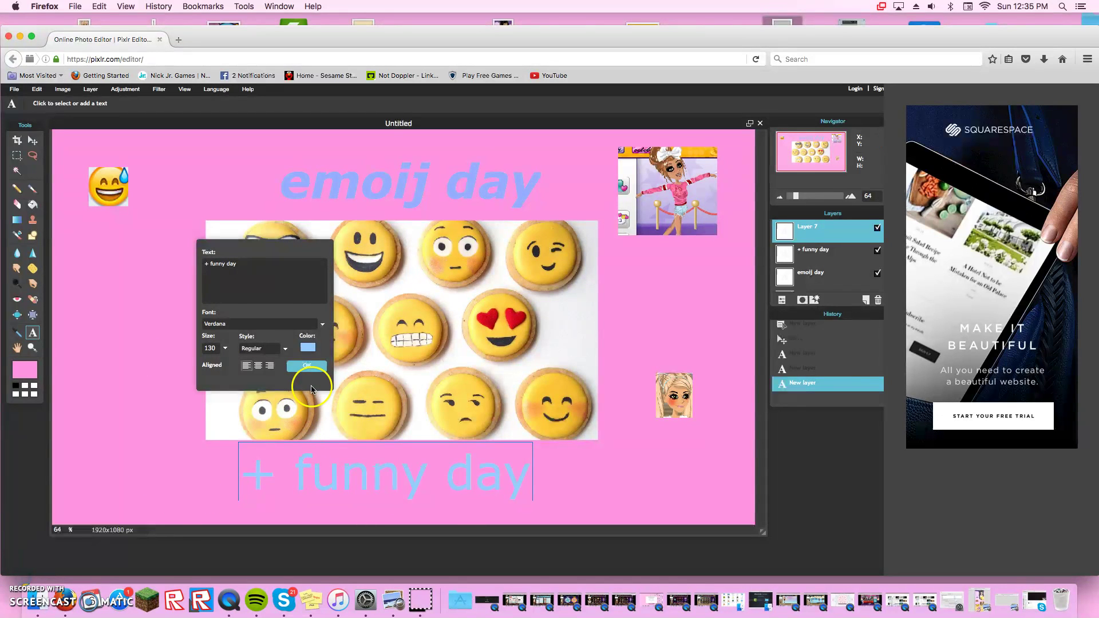
click(284, 348)
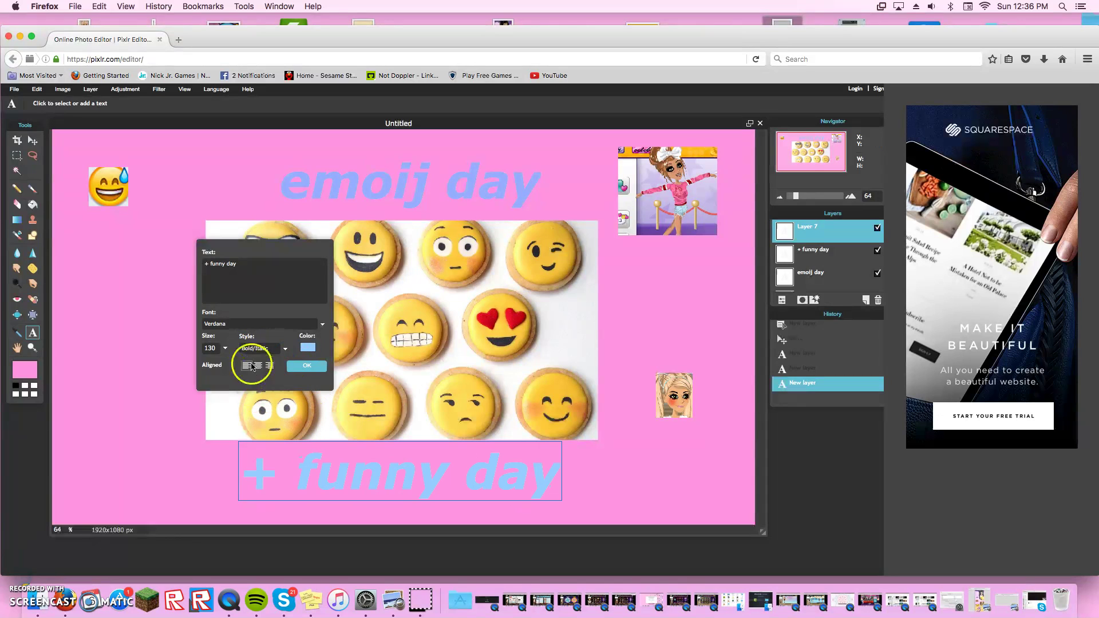
click(305, 366)
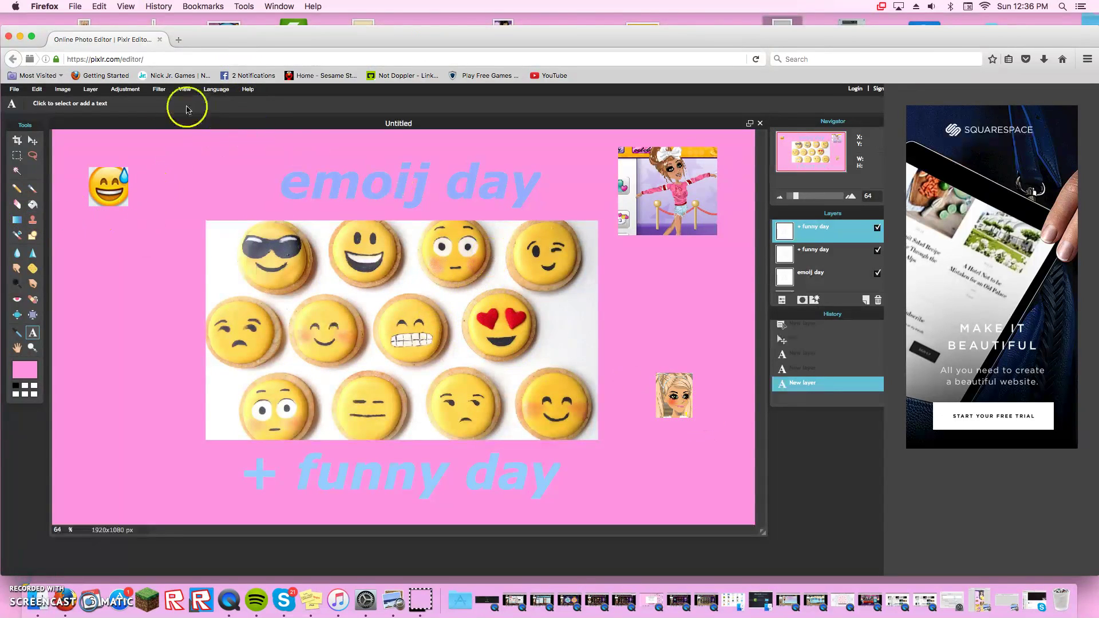
- With the Move tool, shift the '+ funny day' caption right and down to centre it under the cookie photo
click(33, 141)
drag(669, 387, 665, 382)
drag(687, 583, 590, 427)
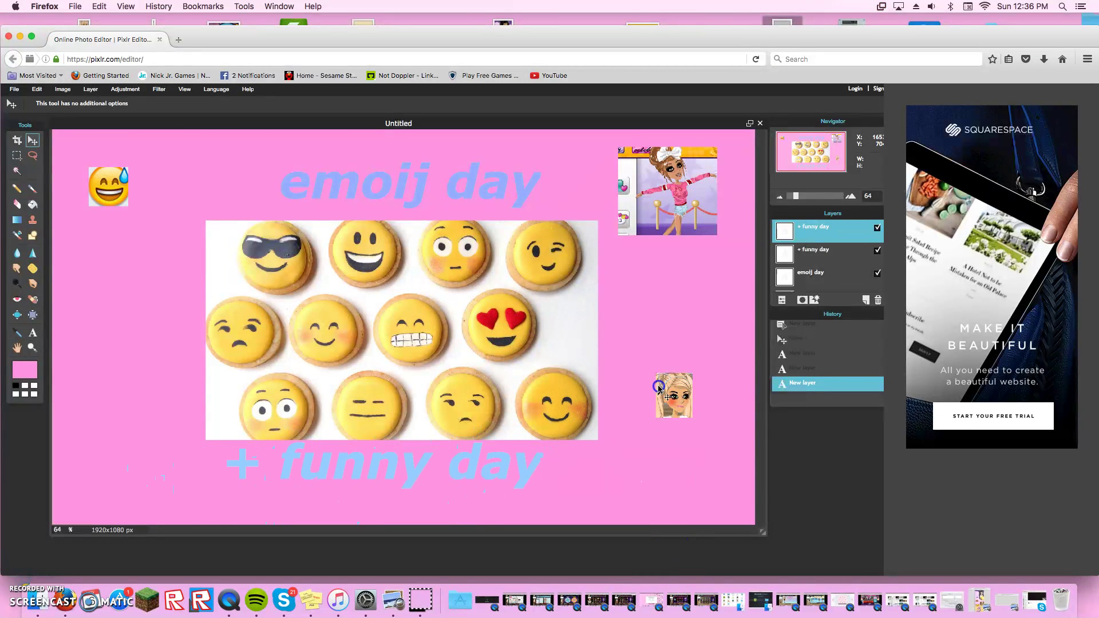
drag(662, 390, 679, 400)
drag(668, 366, 674, 383)
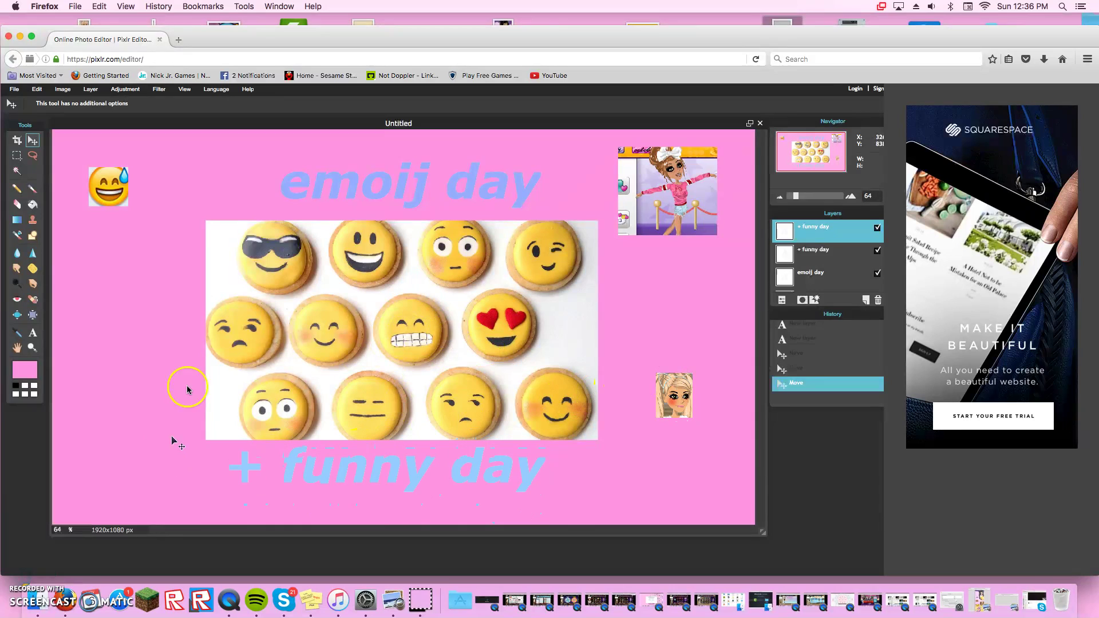
click(253, 370)
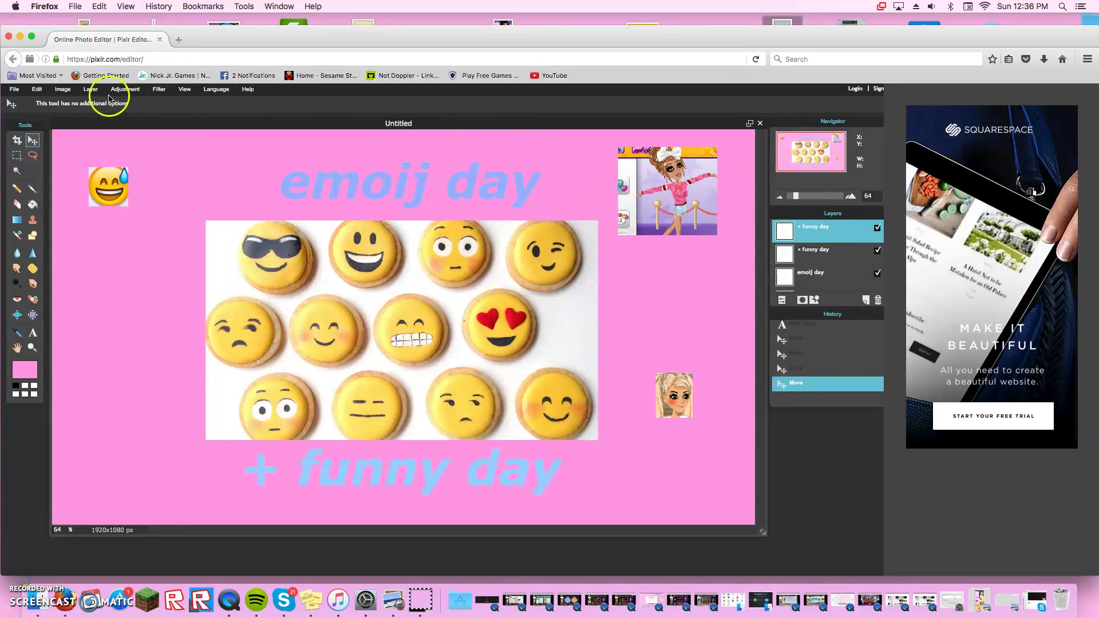
- Save the image to the Desktop as the JPEG 'emoij day.jpg' at quality 80
click(96, 90)
mouse_move(19, 92)
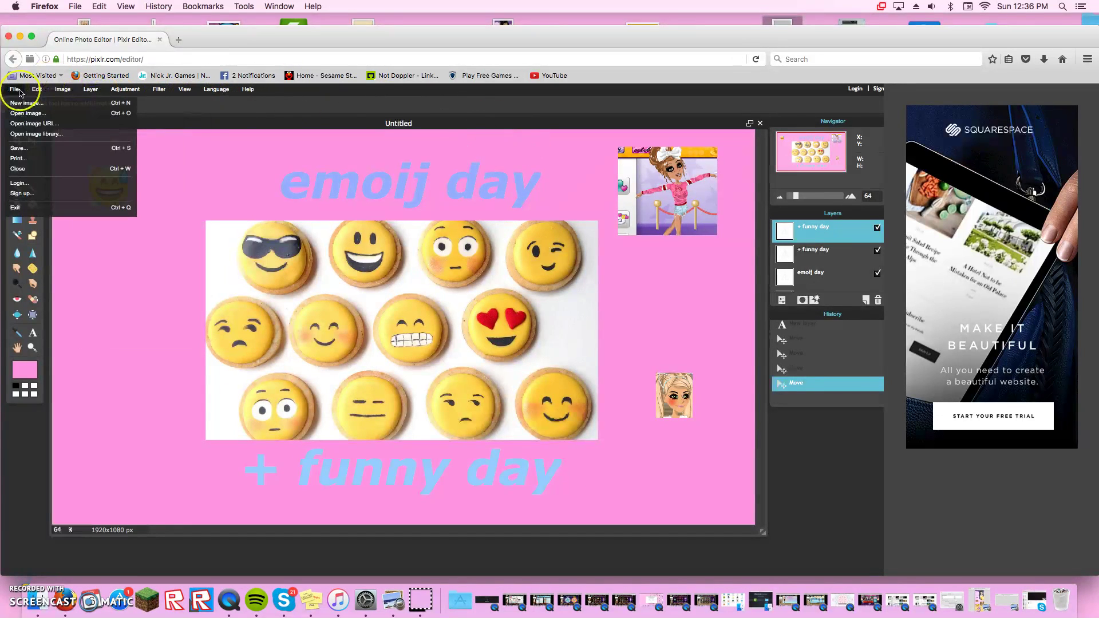
drag(19, 91, 39, 148)
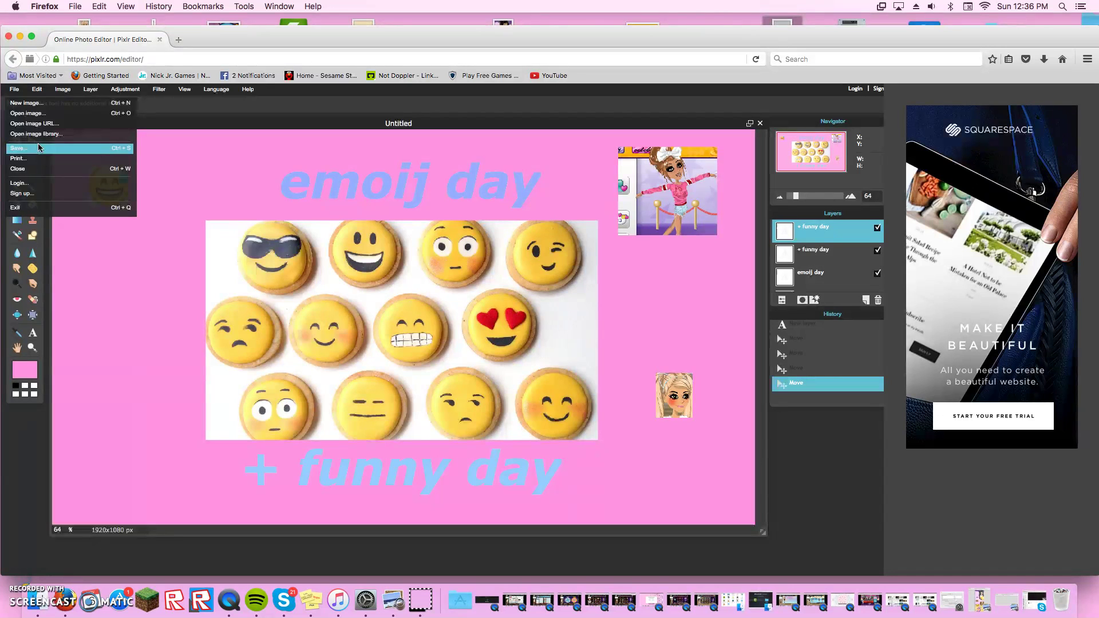
drag(39, 148, 39, 147)
click(534, 265)
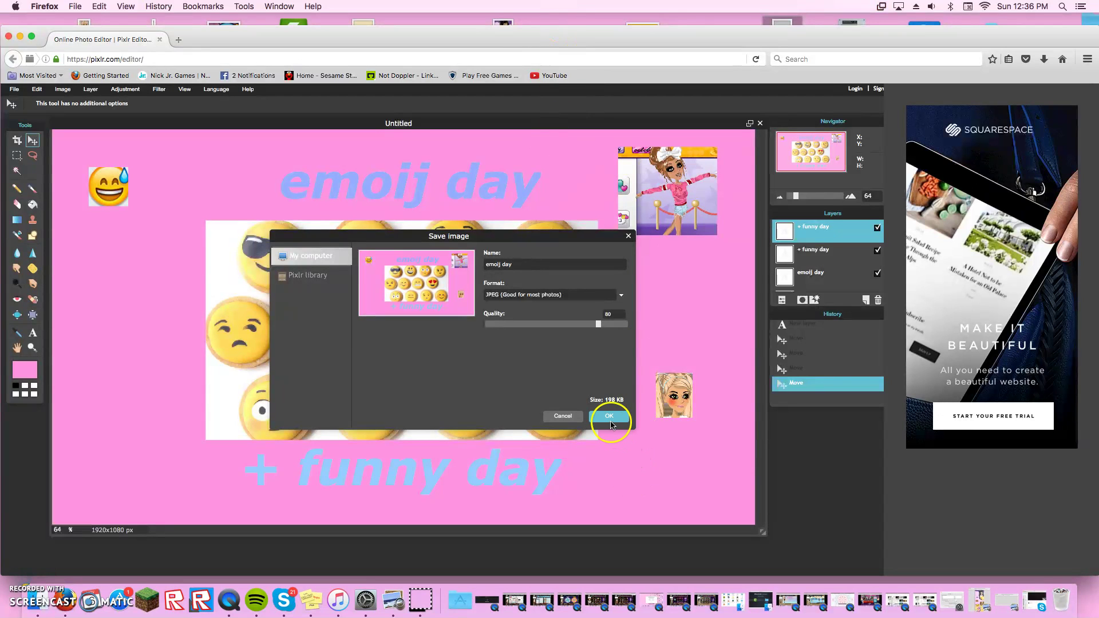
click(610, 416)
click(642, 228)
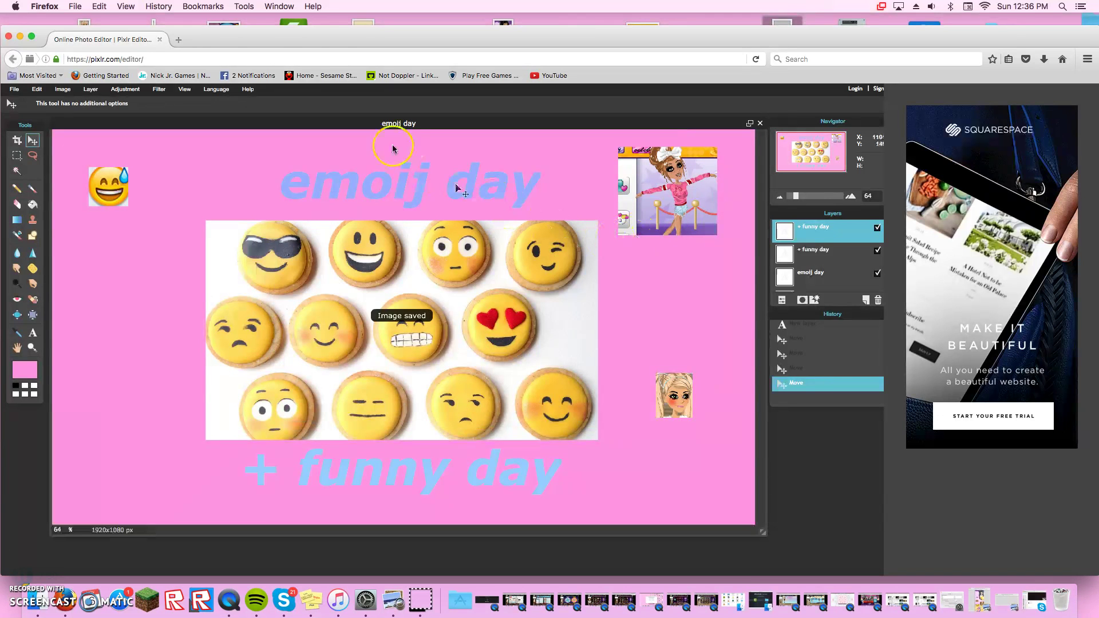
- Close the Pixlr Editor tab, confirm leaving, and go to youtube.com
click(188, 39)
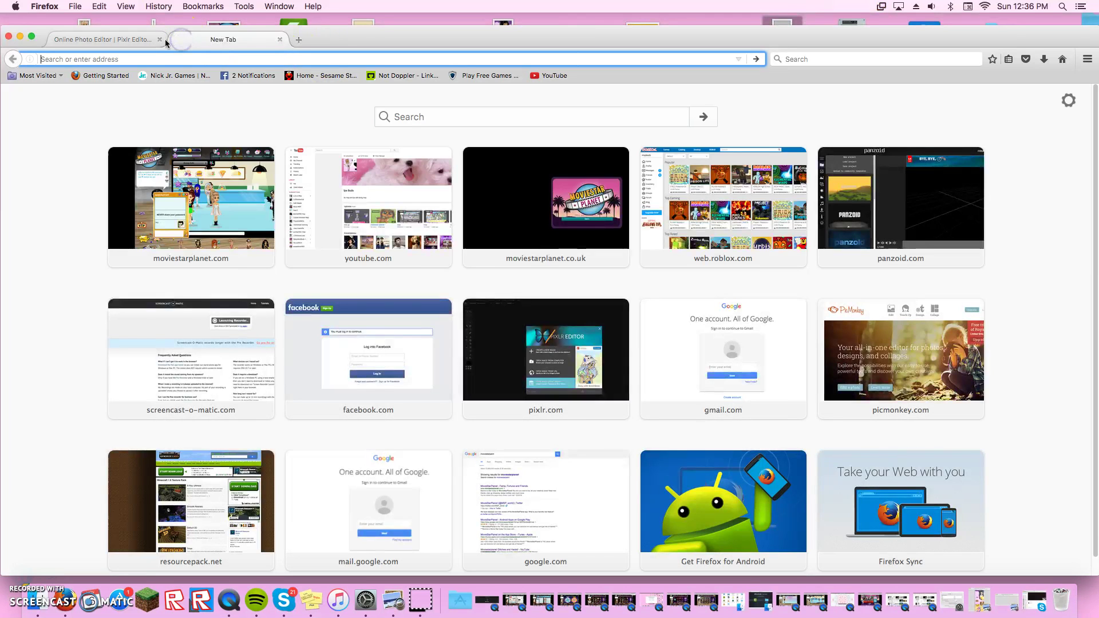
click(161, 40)
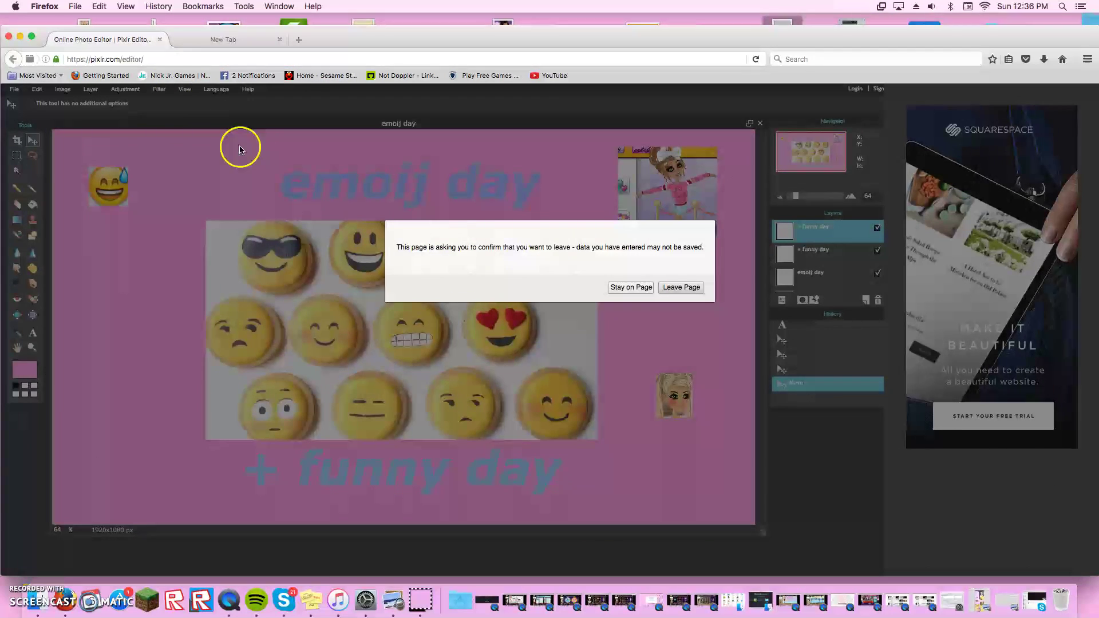
click(678, 286)
click(351, 230)
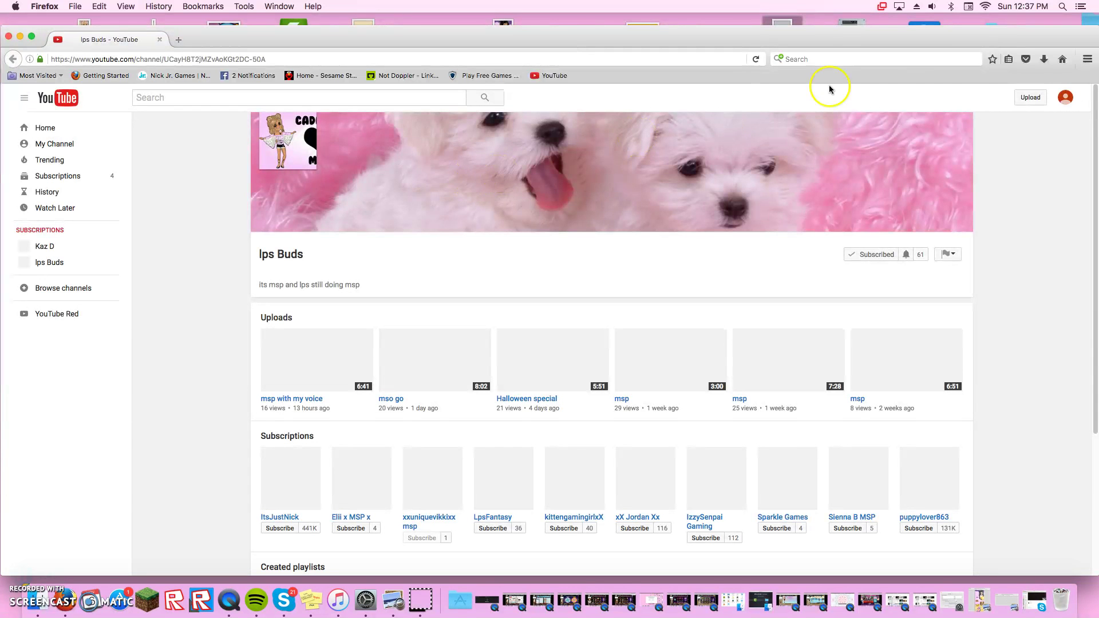
- Switch to the other channel account and open Video Manager listing 180 videos
click(1065, 98)
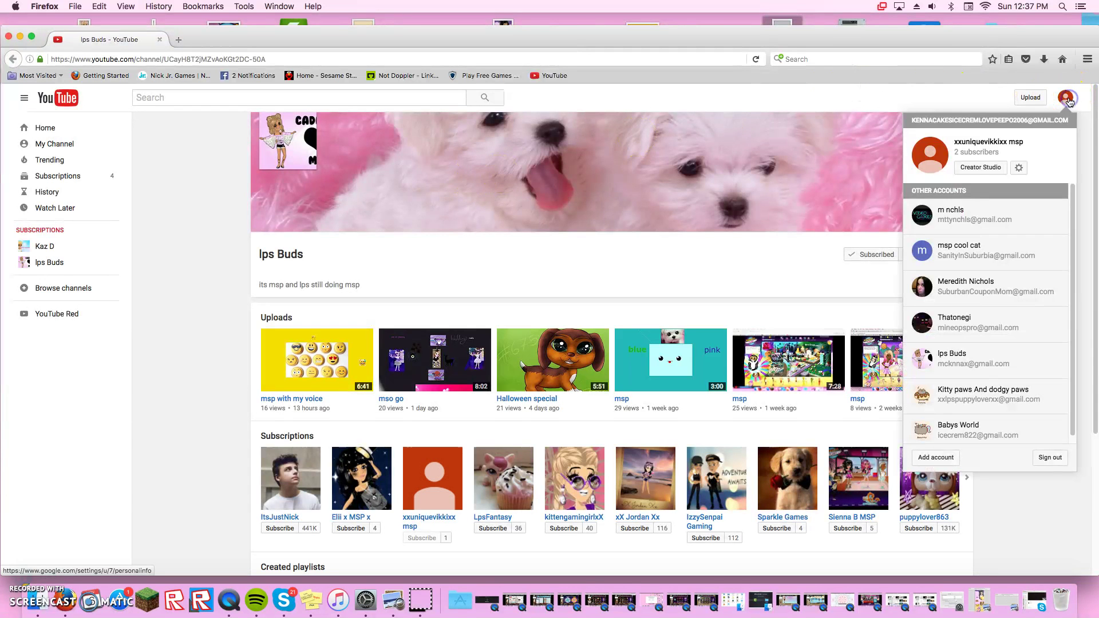
click(745, 180)
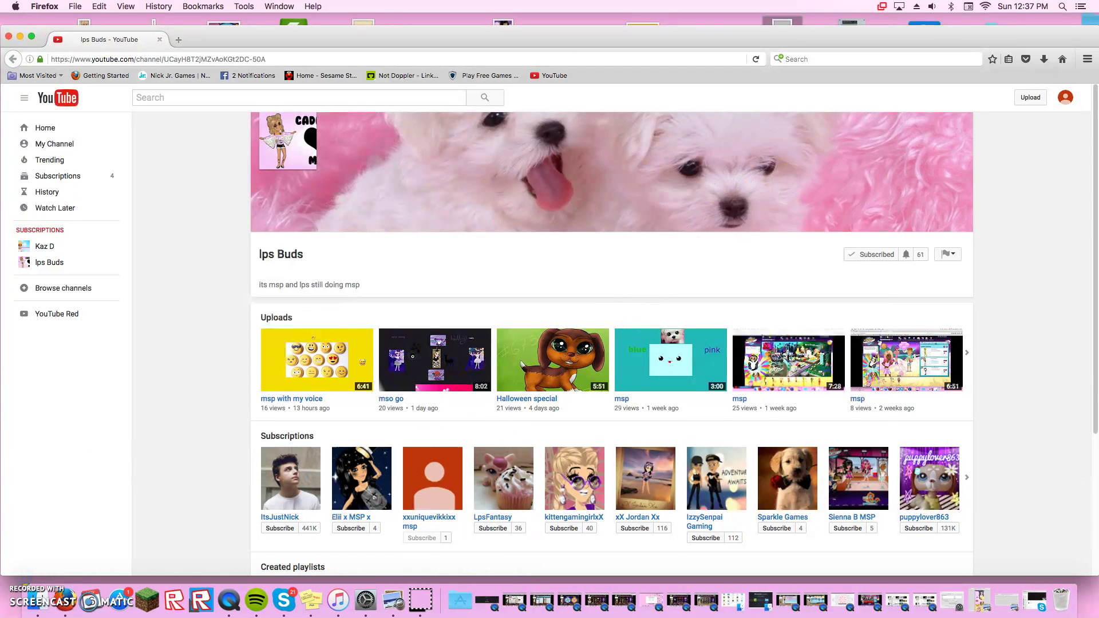
click(14, 573)
click(434, 126)
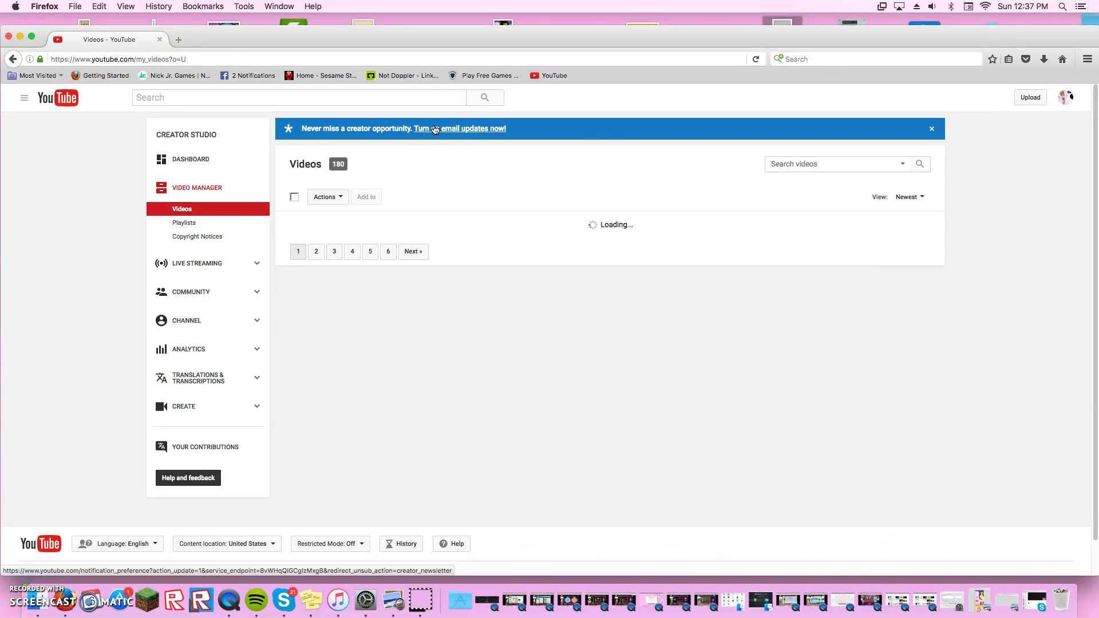
- Edit the first video, 'msp with my voice', and choose to change its custom thumbnail image
click(396, 250)
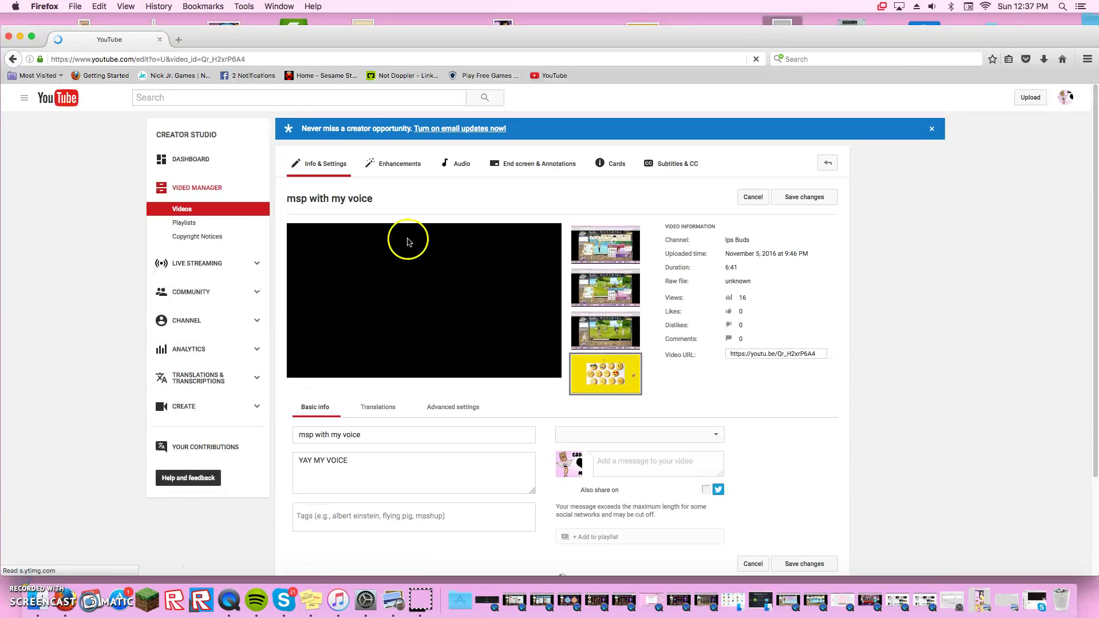
click(595, 378)
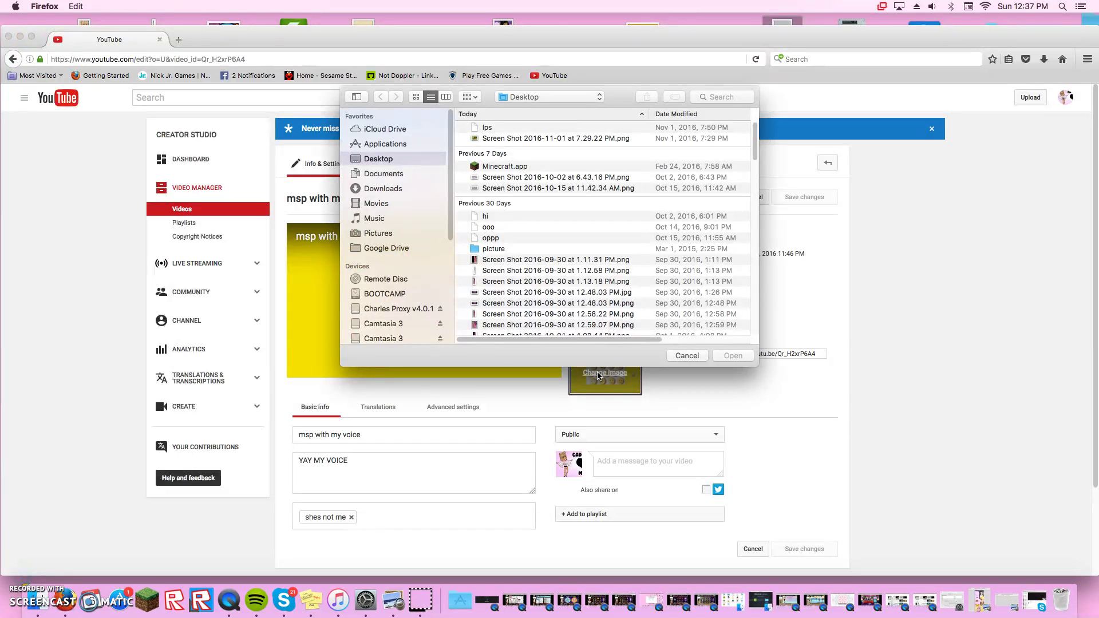
- Scroll to the bottom of the Desktop file list and upload 'emoij day.jpg' as the thumbnail
click(604, 167)
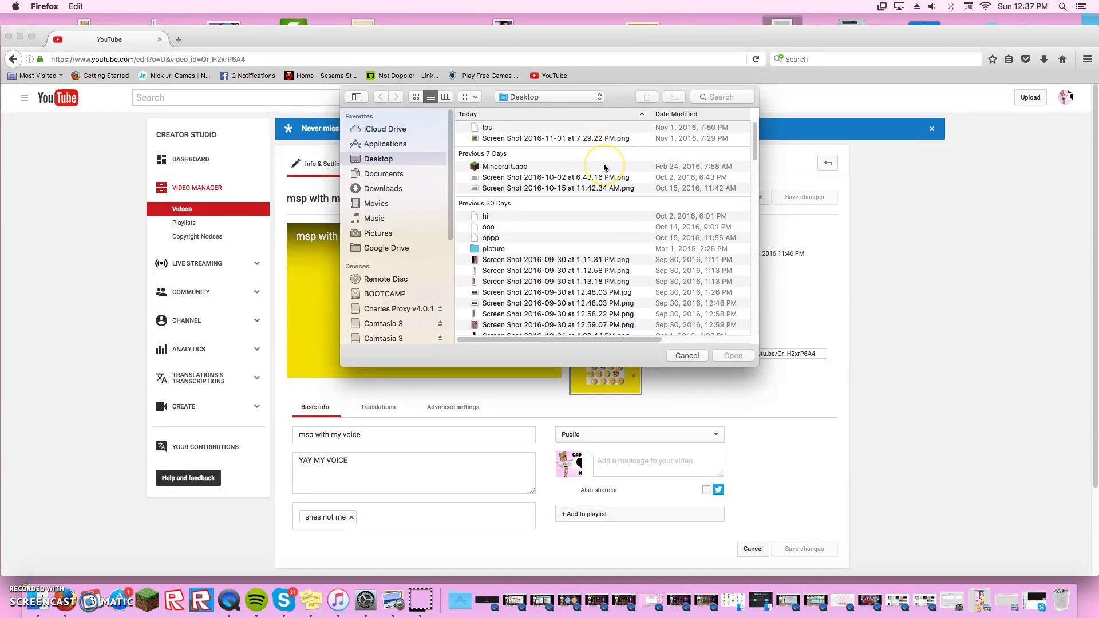
scroll(603, 167, down, 6)
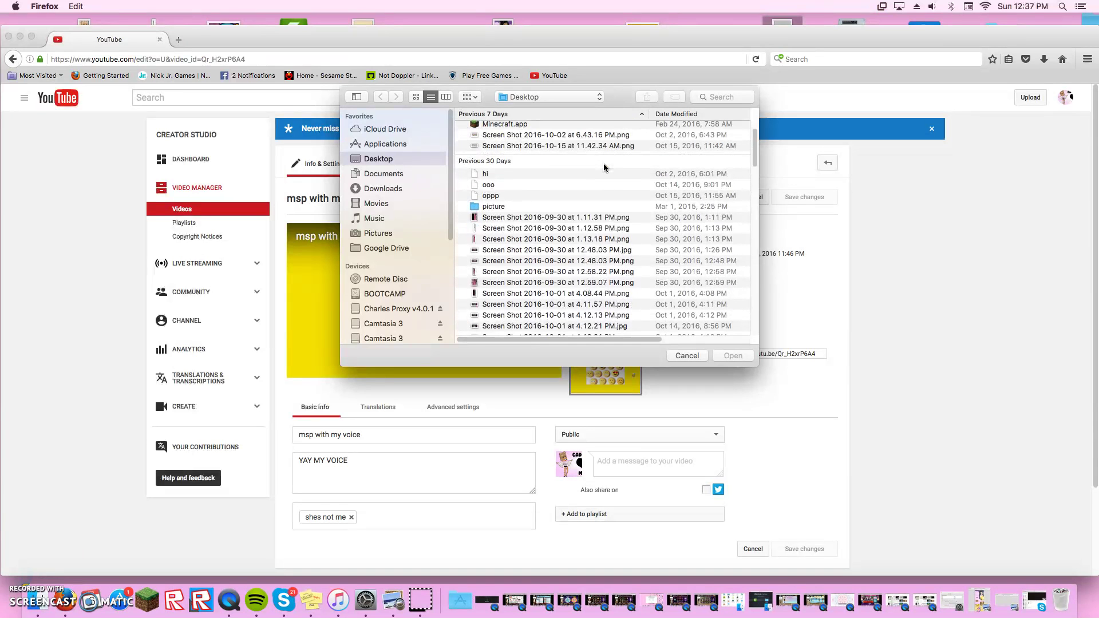
scroll(604, 167, down, 5)
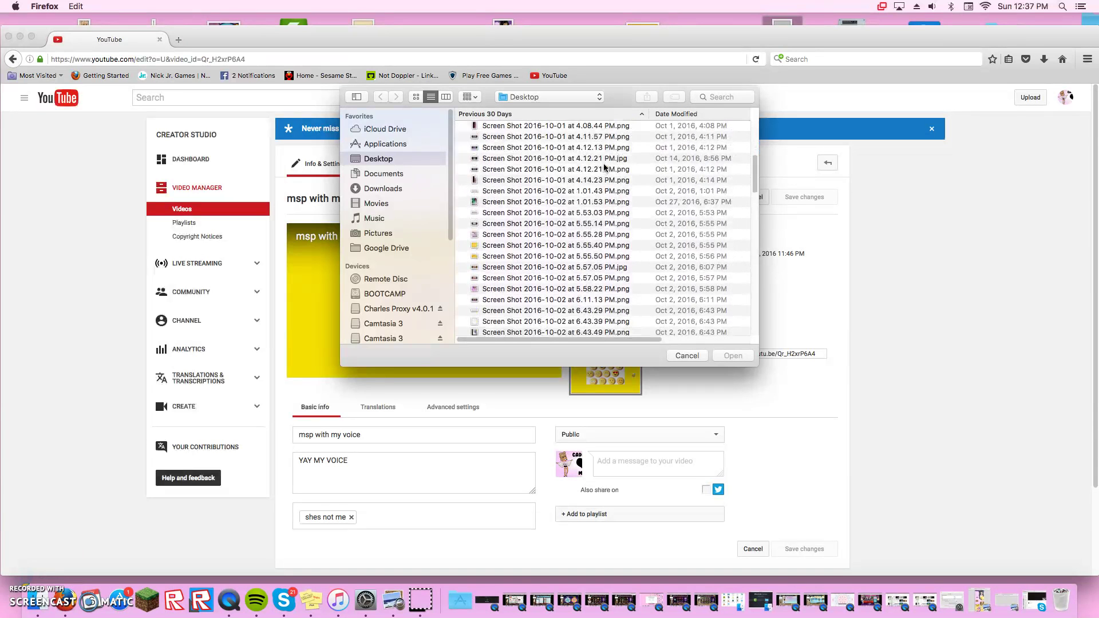
scroll(603, 167, down, 10)
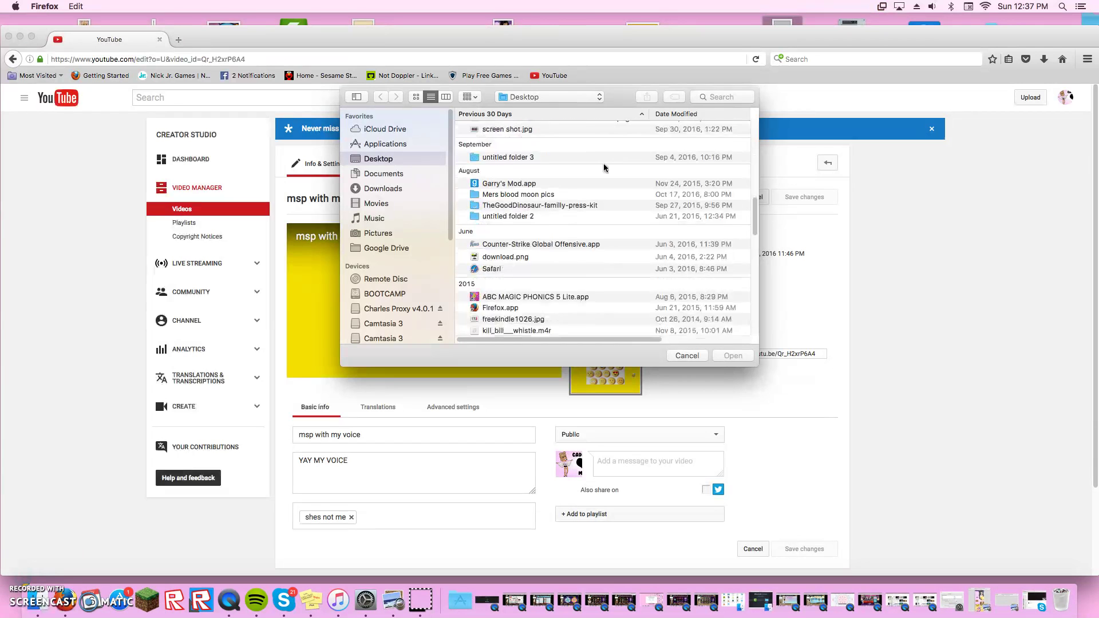
scroll(603, 167, down, 10)
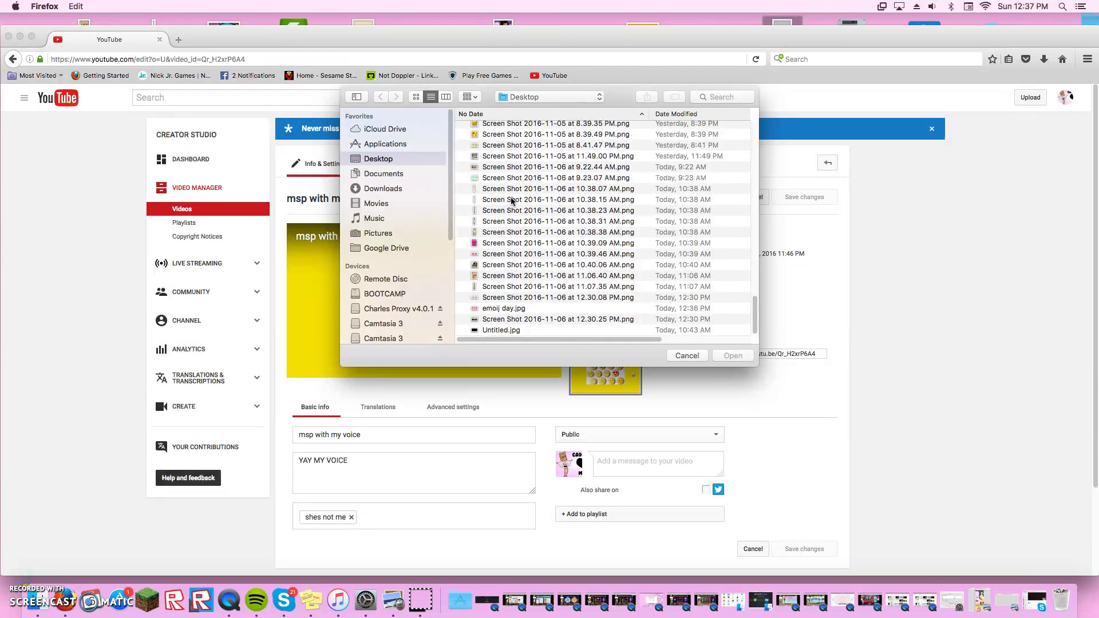
scroll(511, 200, up, 5)
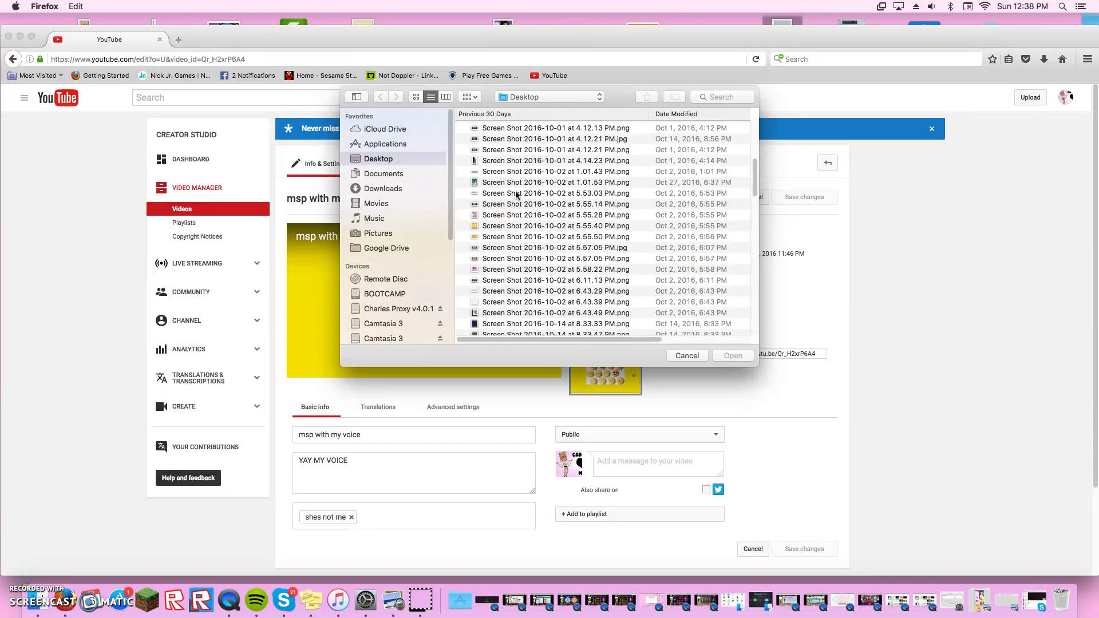
scroll(516, 195, down, 10)
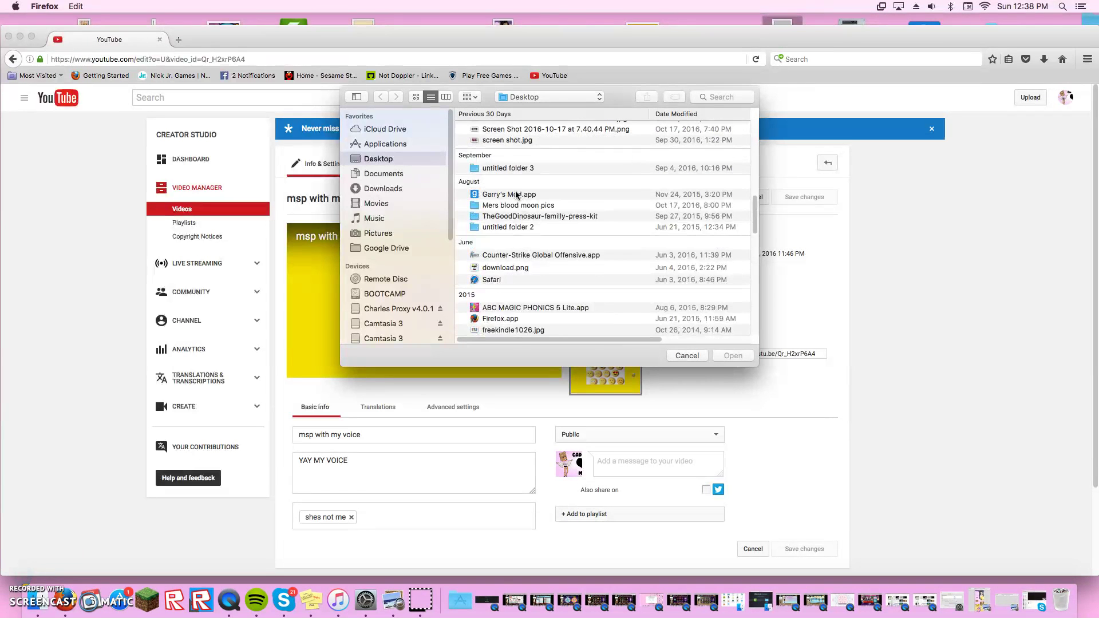
scroll(516, 195, down, 5)
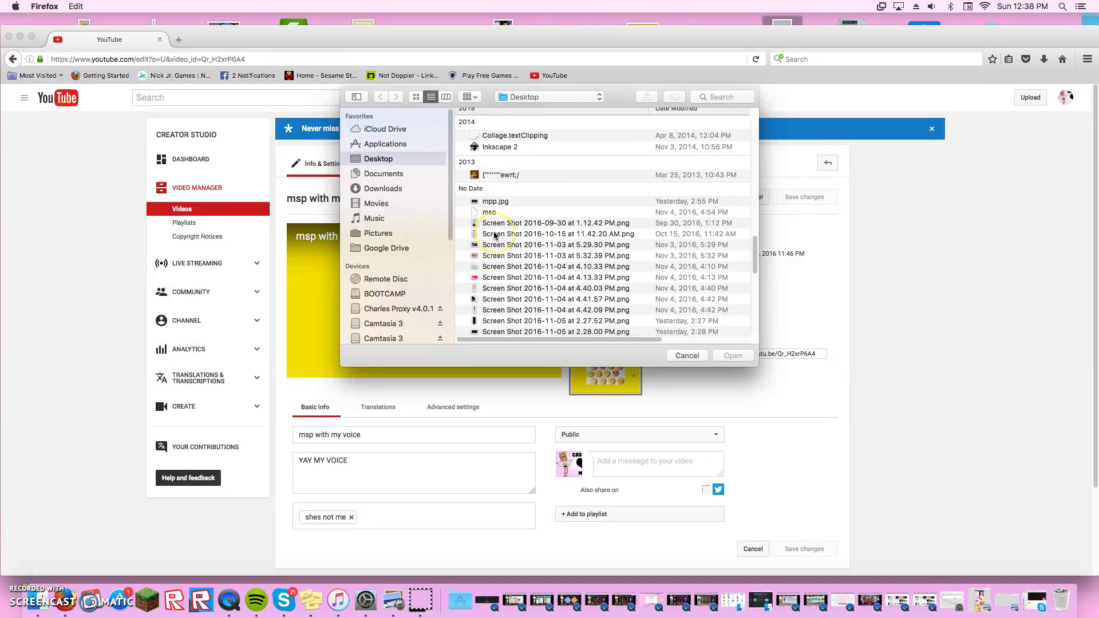
scroll(495, 235, down, 5)
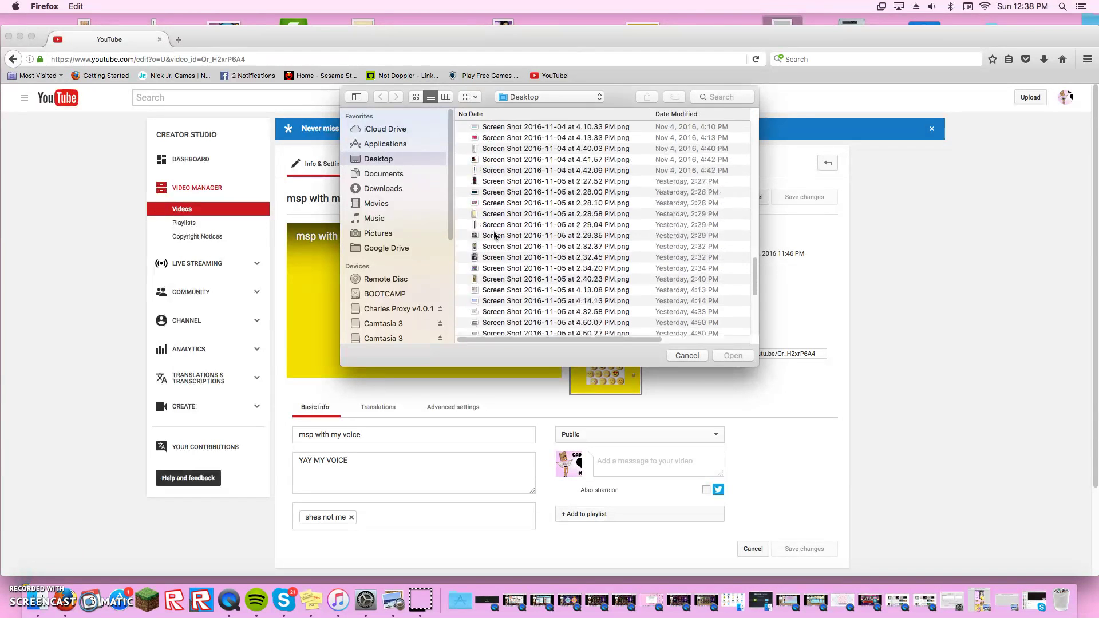
scroll(495, 235, down, 5)
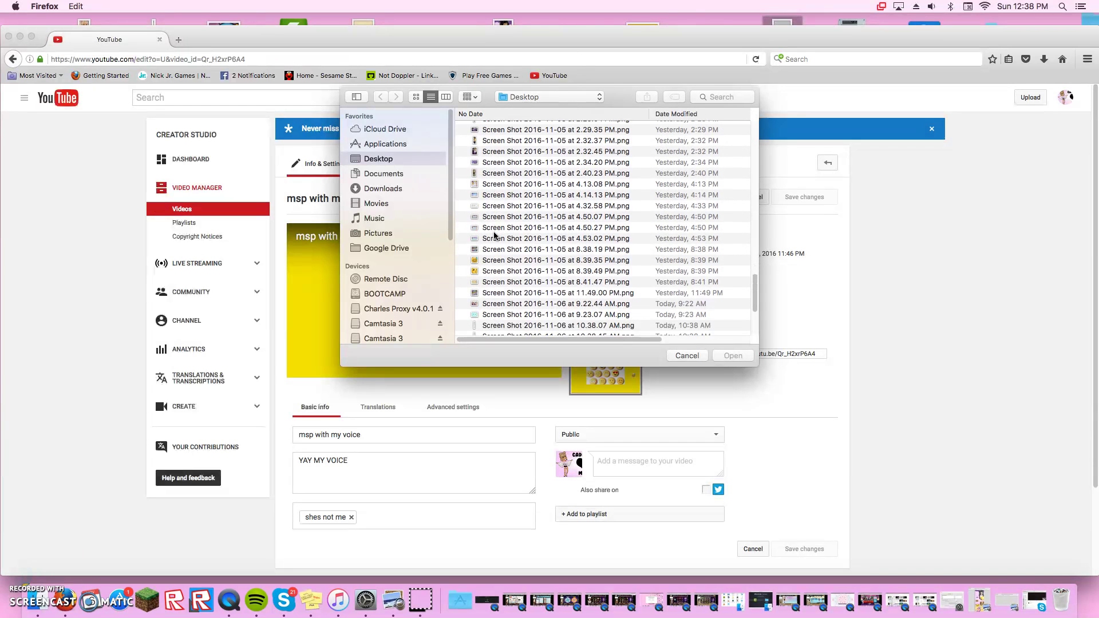
scroll(494, 235, down, 4)
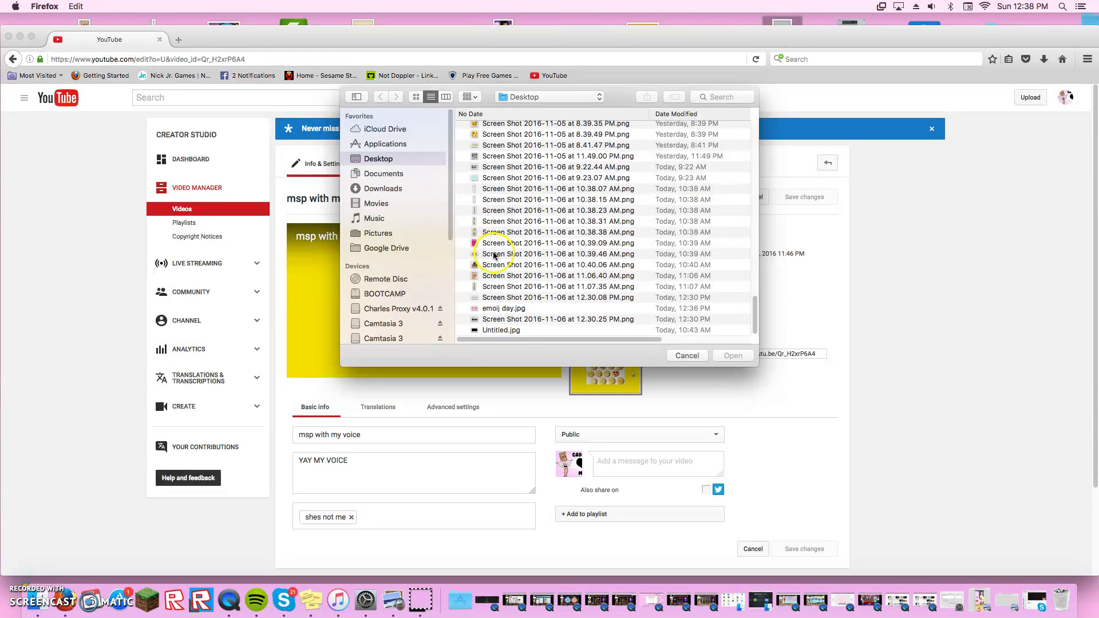
click(495, 254)
click(545, 307)
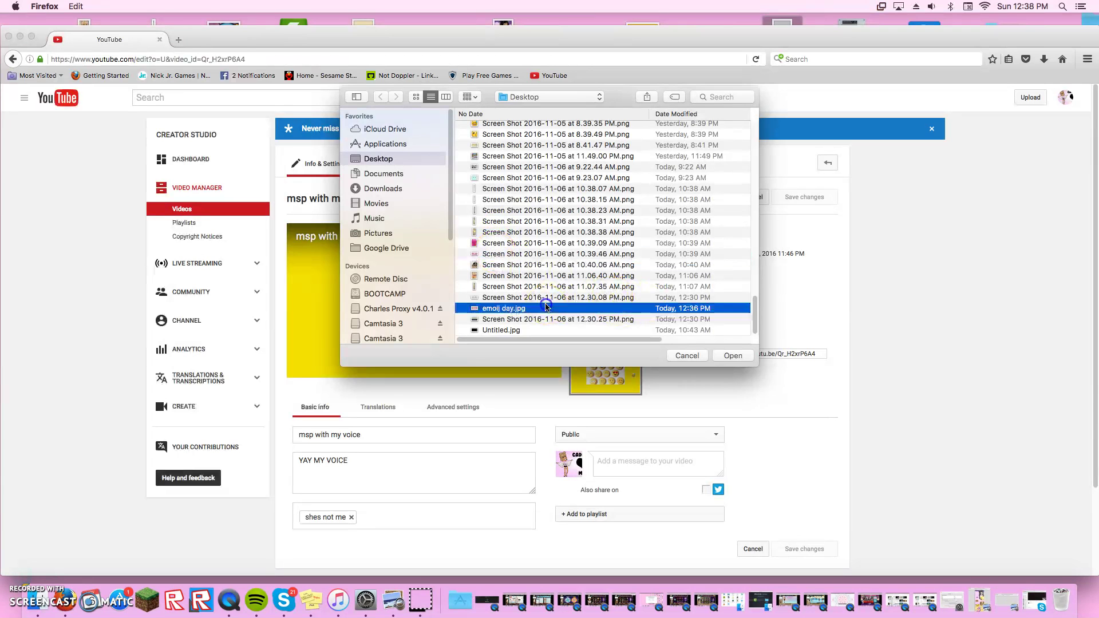
click(725, 355)
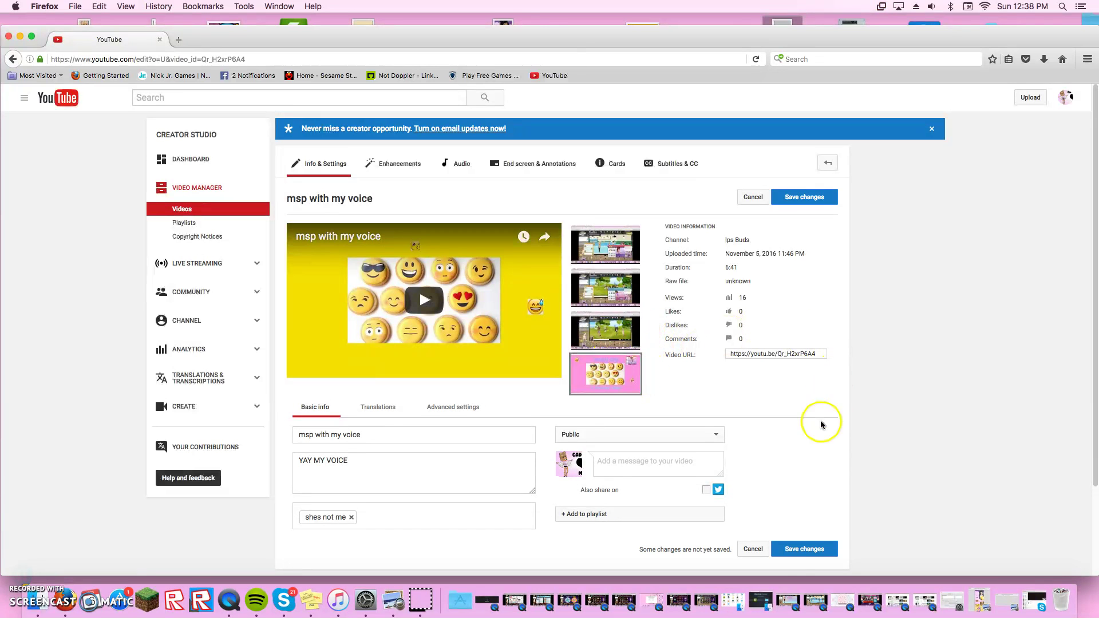
- Save changes on 'msp with my voice' and return to Video Manager, choosing Leave Page
click(806, 196)
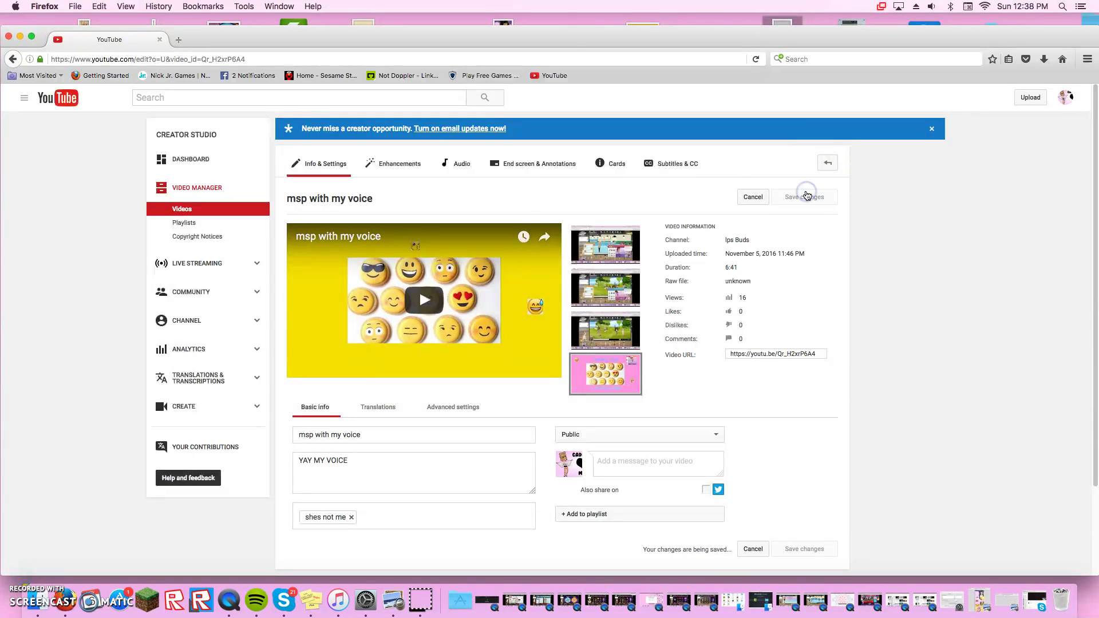
click(14, 62)
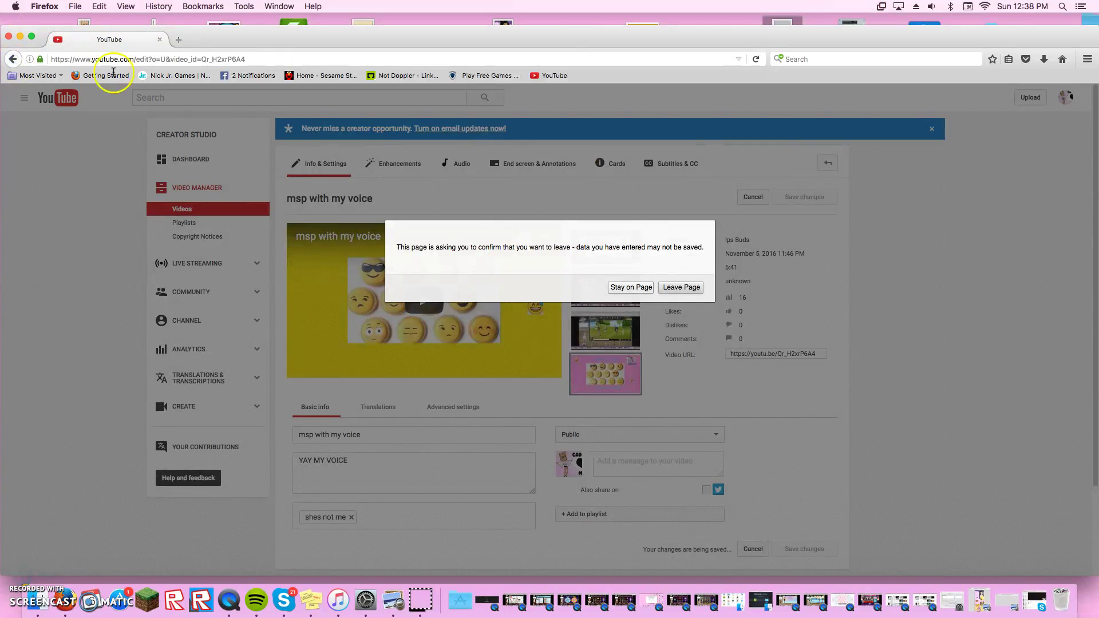
click(681, 290)
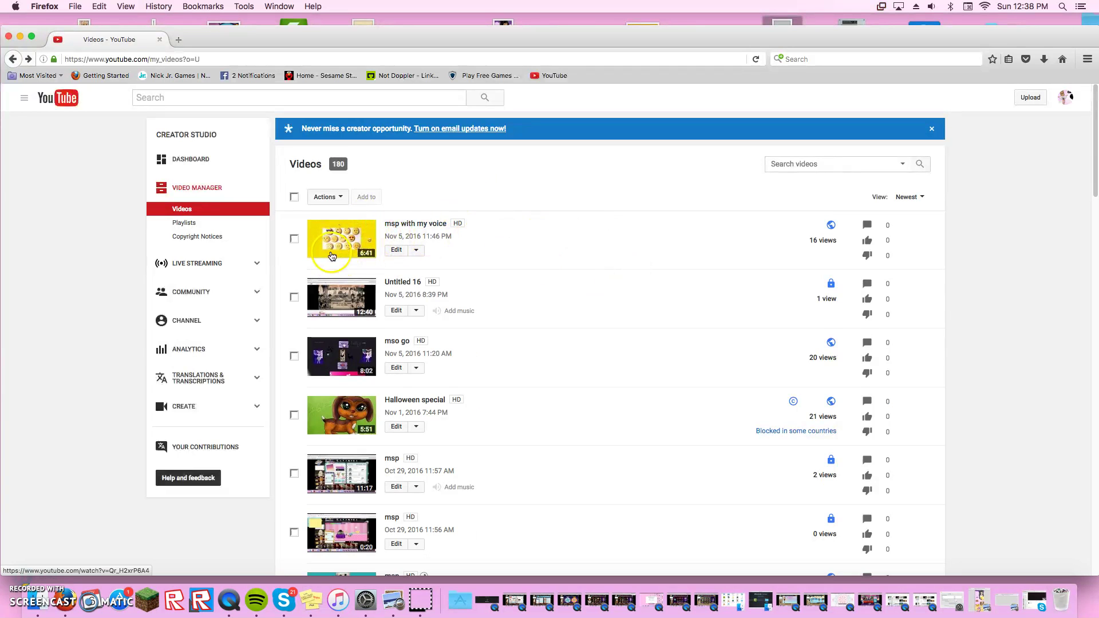
- Go to My Channel from the navigation guide
click(24, 100)
click(52, 143)
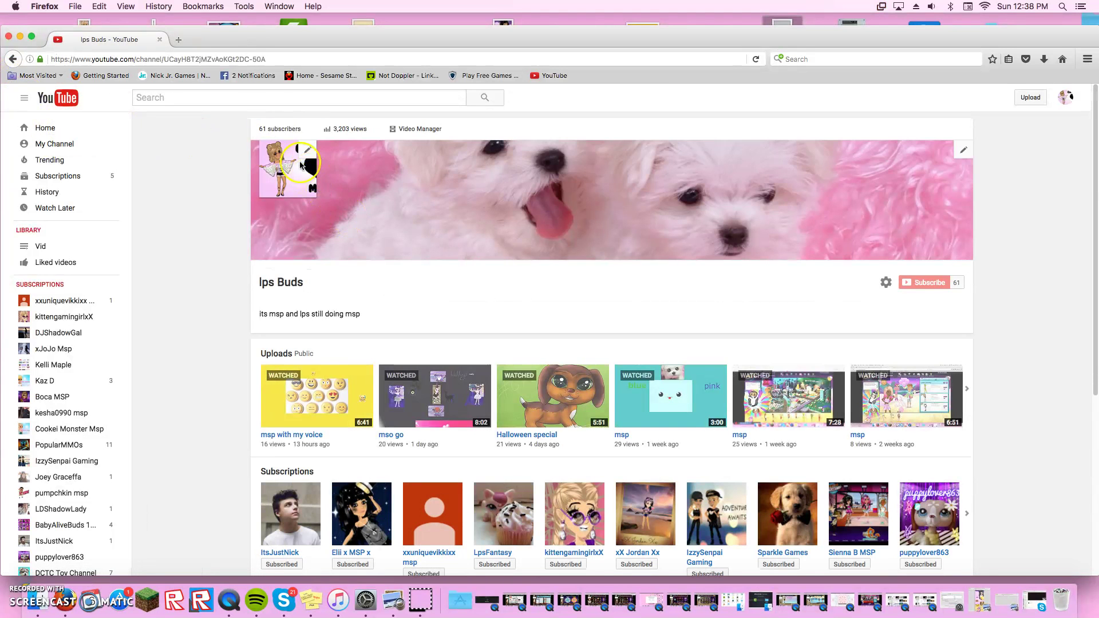
click(178, 40)
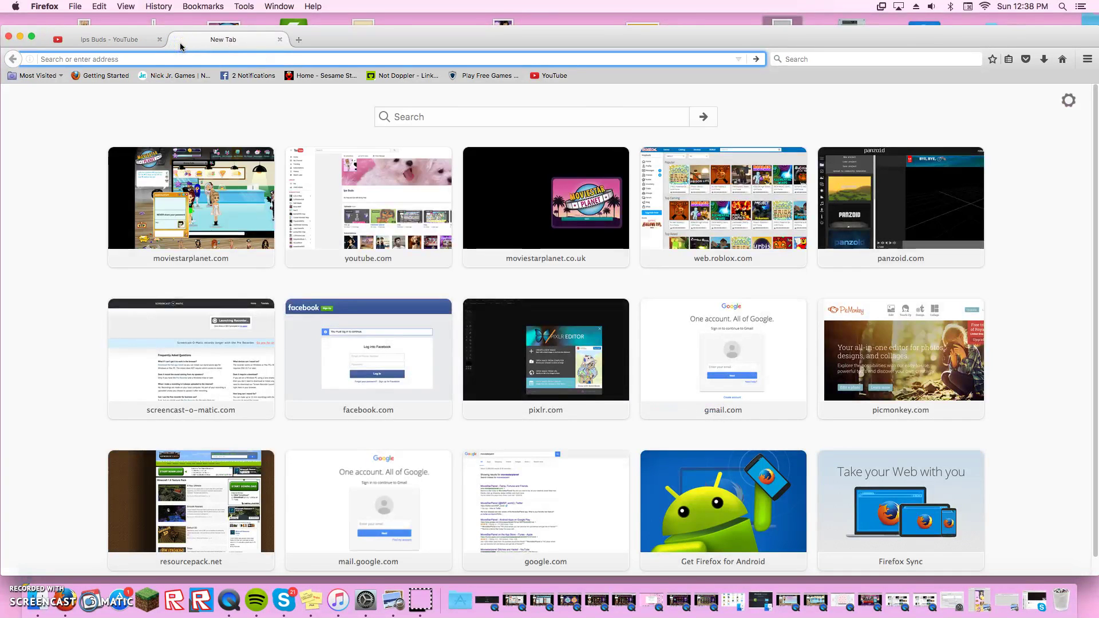
click(279, 40)
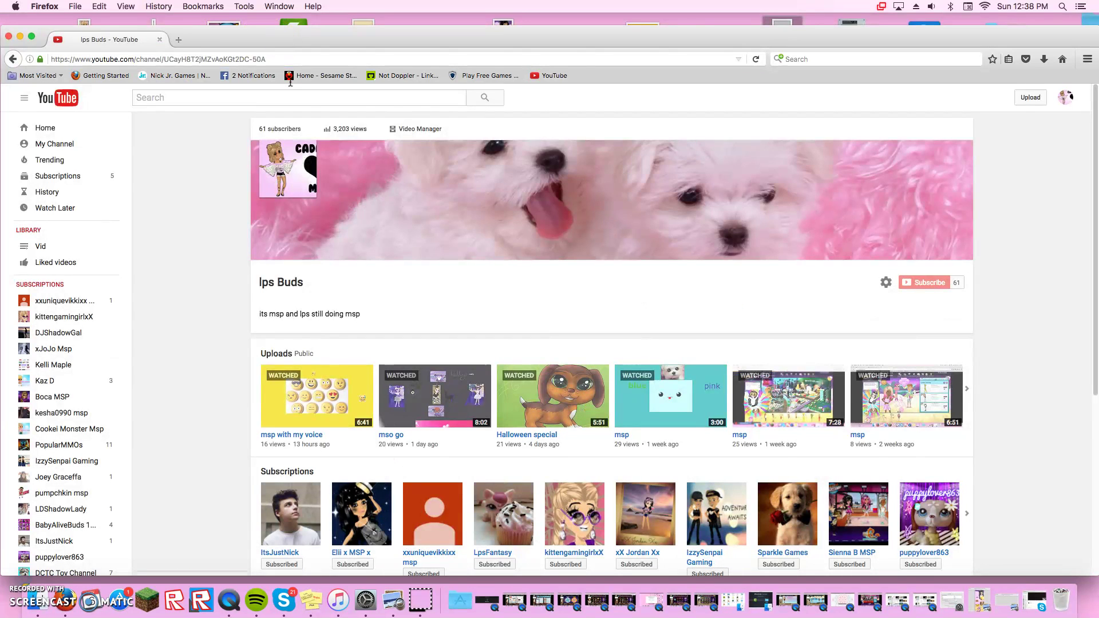
- Open Video Manager and view the settings of the private Oct 29 'msp' video
click(416, 129)
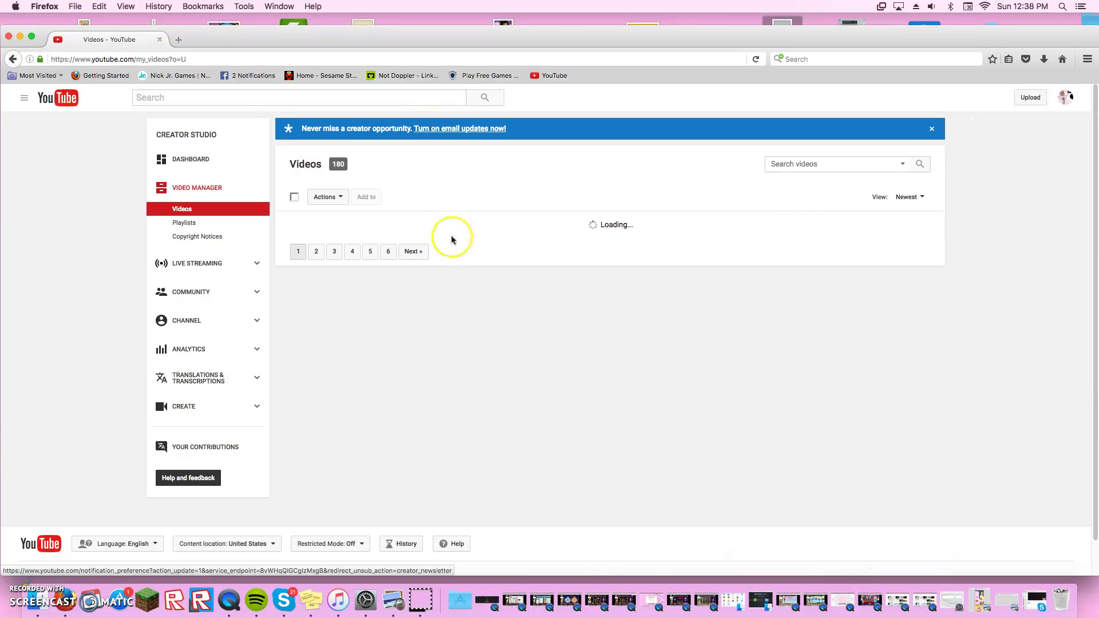
scroll(433, 288, down, 5)
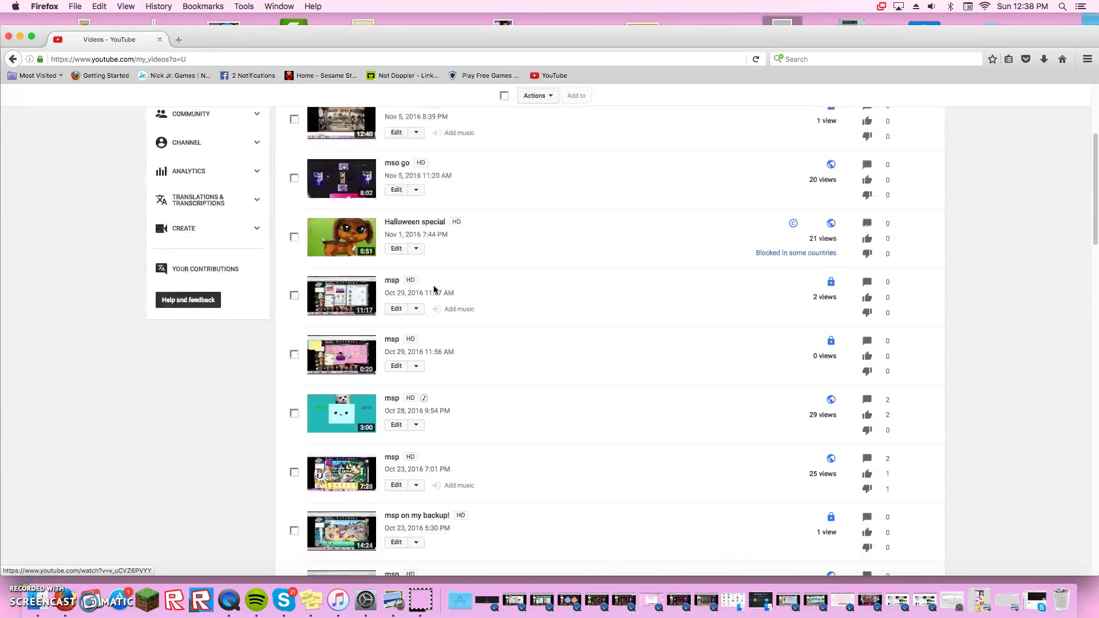
click(388, 301)
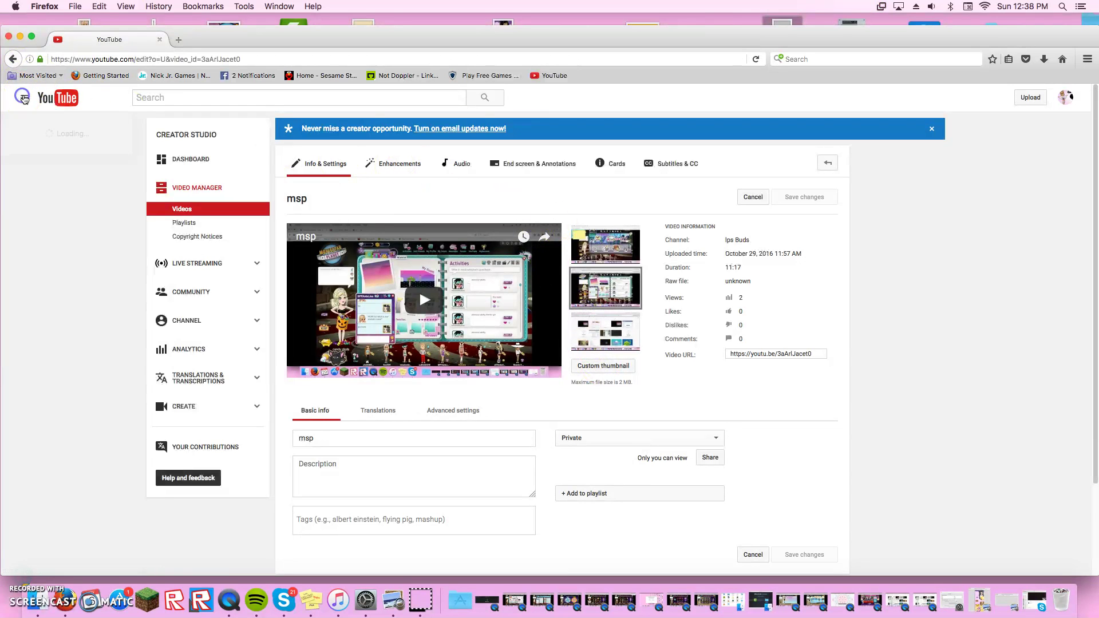
click(24, 95)
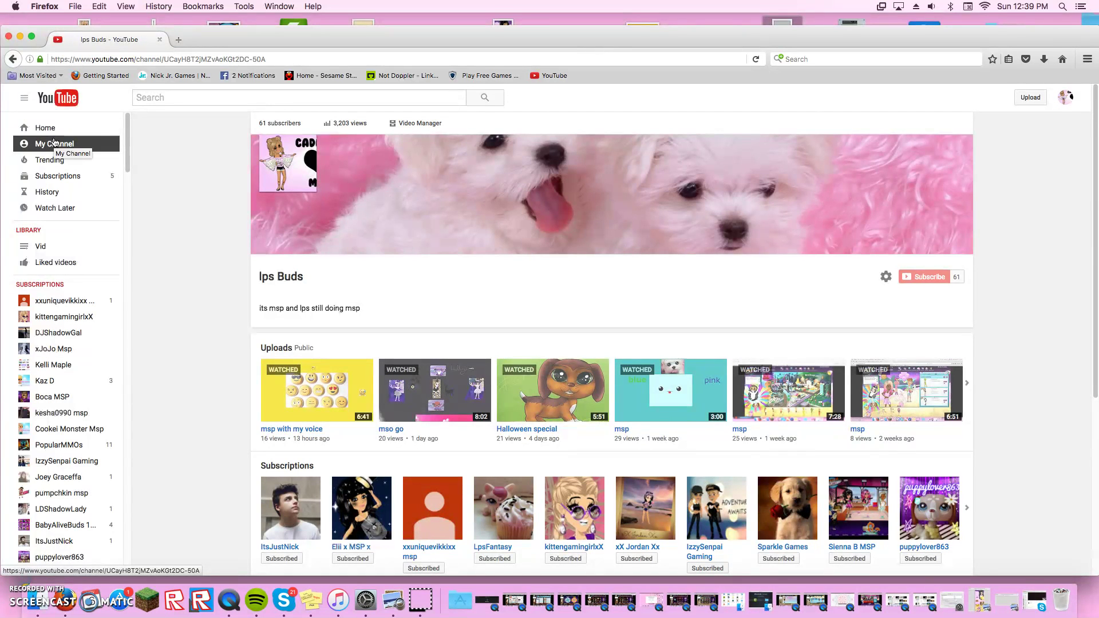
click(50, 129)
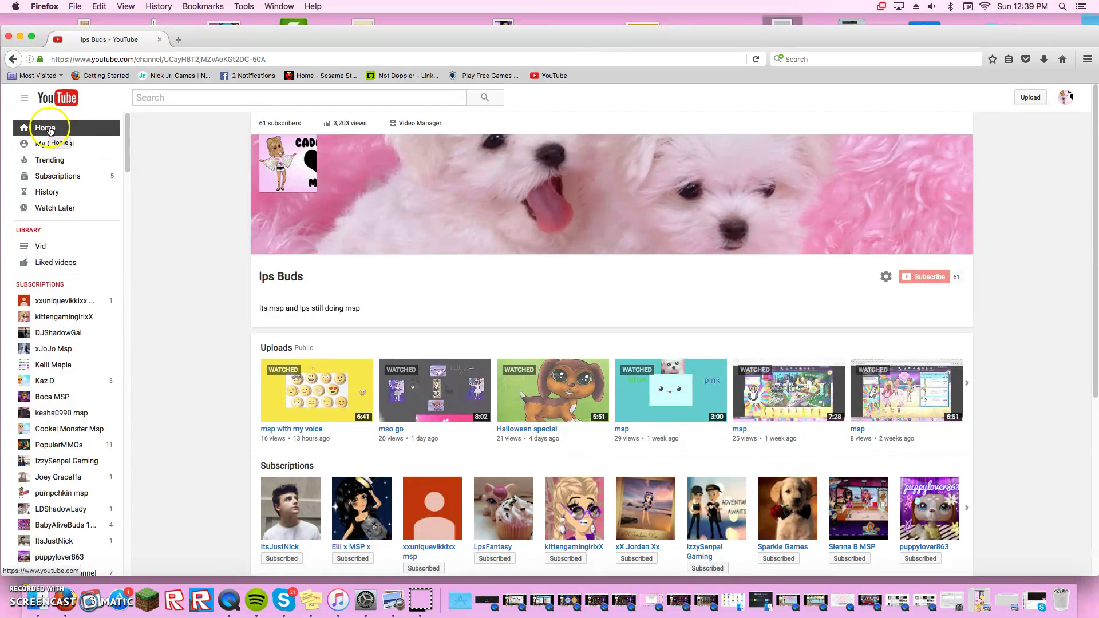